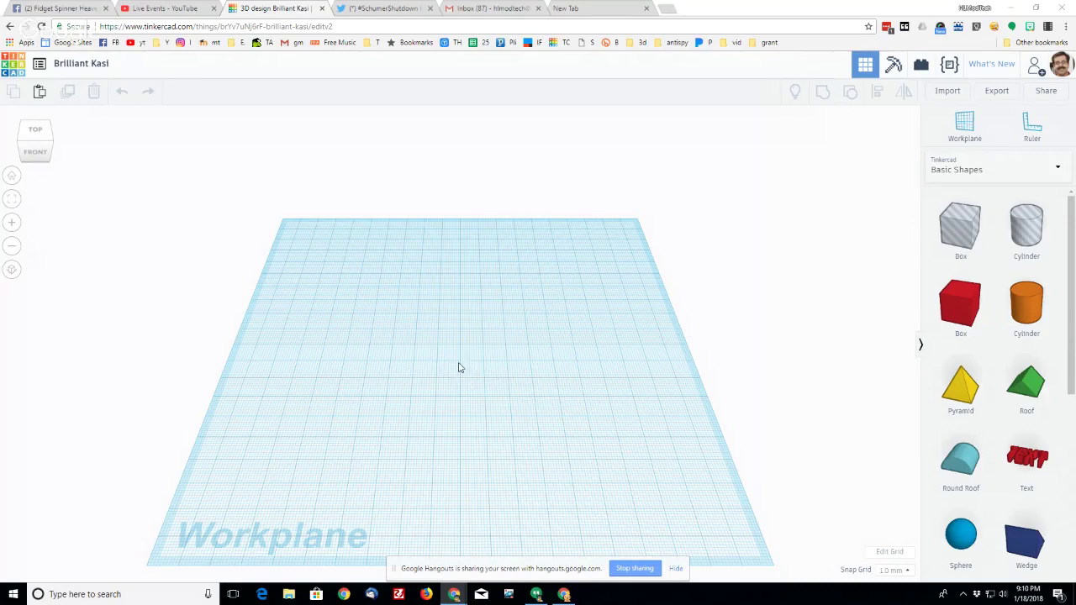
# Rename the design to 'analog' and drop an orange cylinder onto the workplane
pyautogui.click(103, 64)
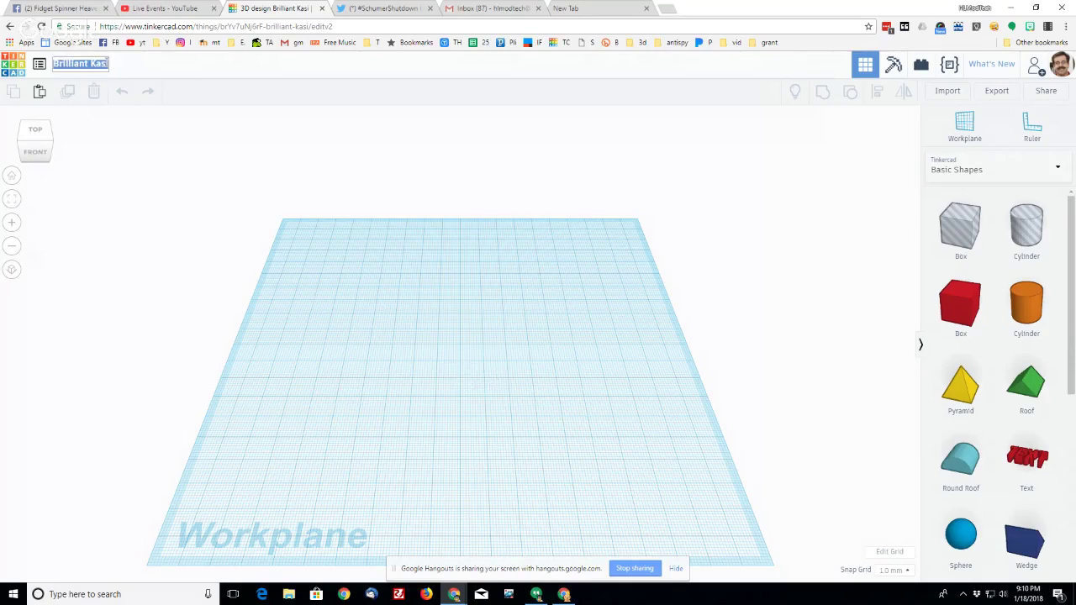
pyautogui.write('analog')
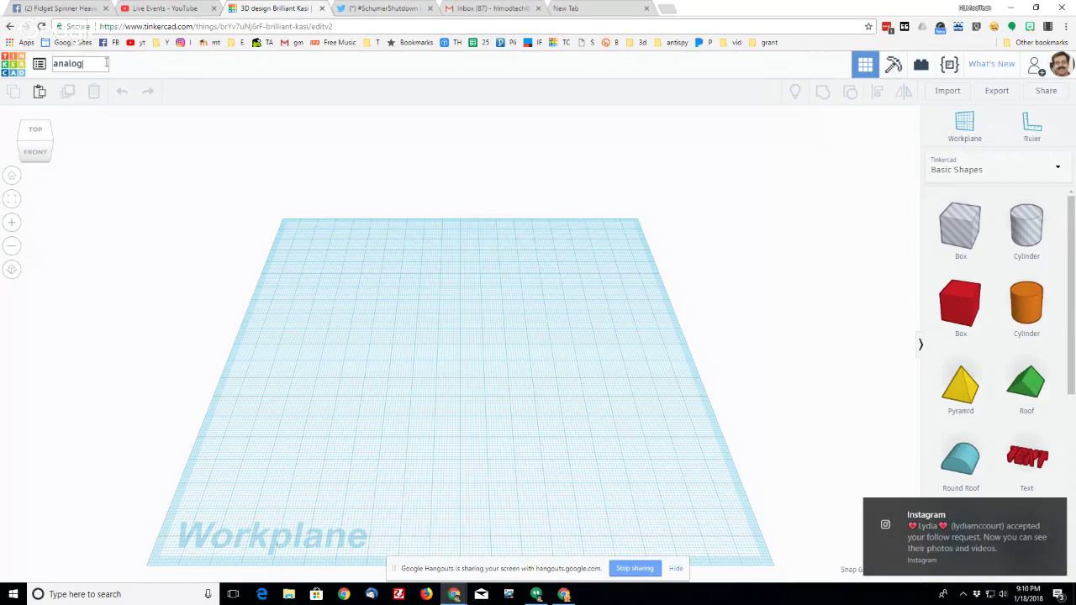
pyautogui.press('Return')
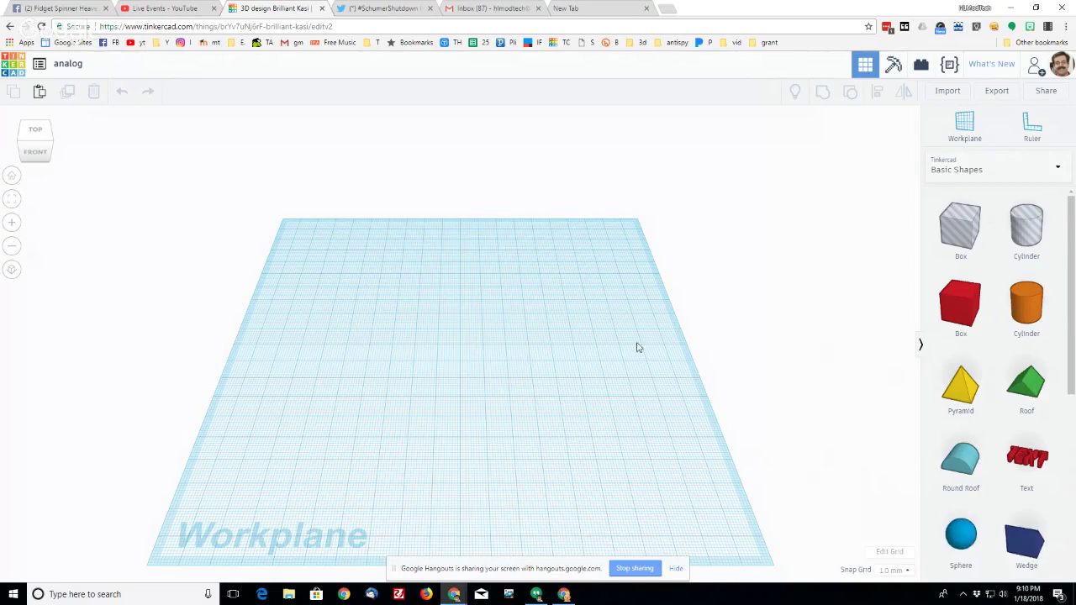
pyautogui.moveTo(1019, 316); pyautogui.dragTo(510, 423)
# Resize the cylinder to 35 by 35 mm with a height of 1, making a flat disc
pyautogui.hotkey('ctrl', 'z')
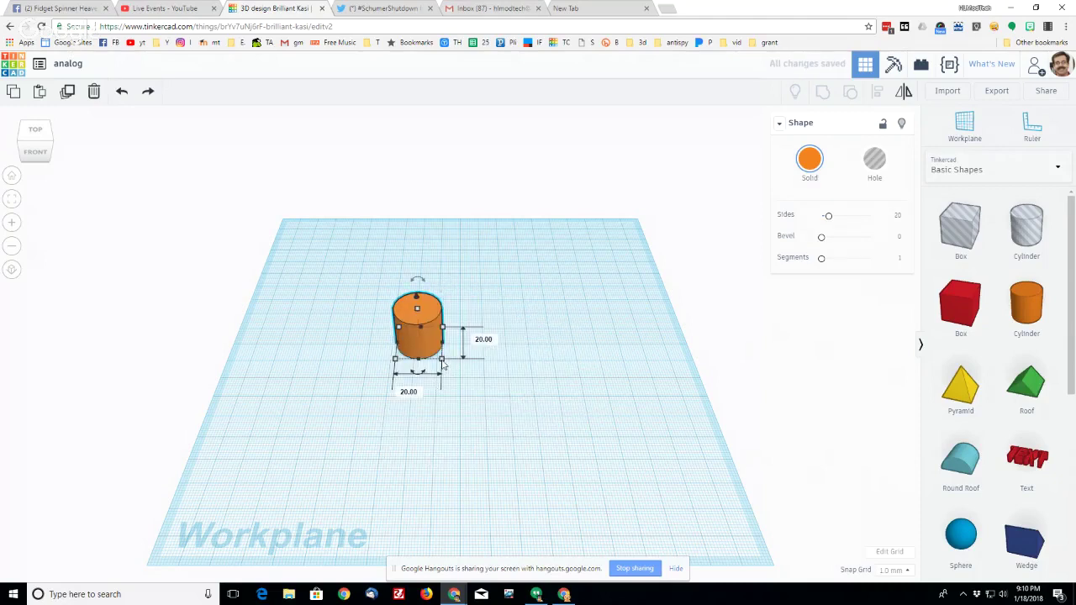
pyautogui.moveTo(443, 362); pyautogui.dragTo(473, 388)
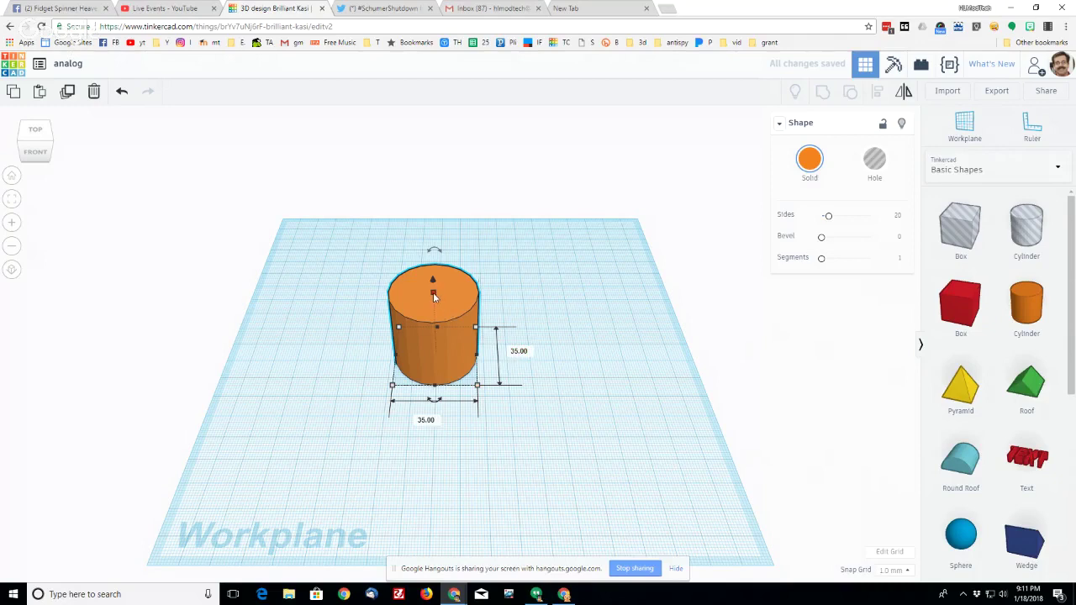
pyautogui.click(483, 326)
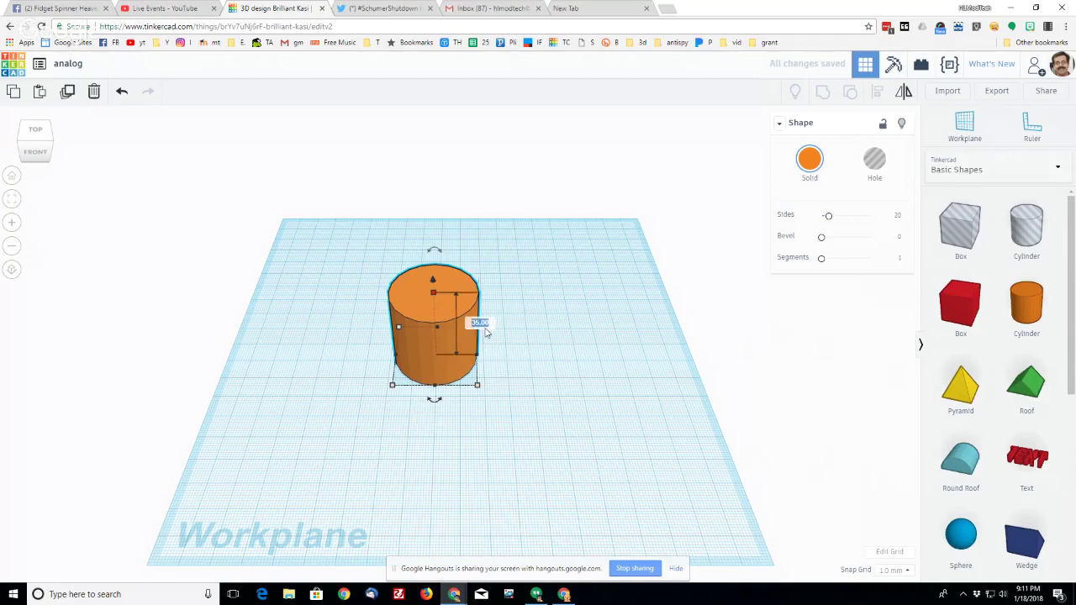
pyautogui.write('1')
pyautogui.press('Return')
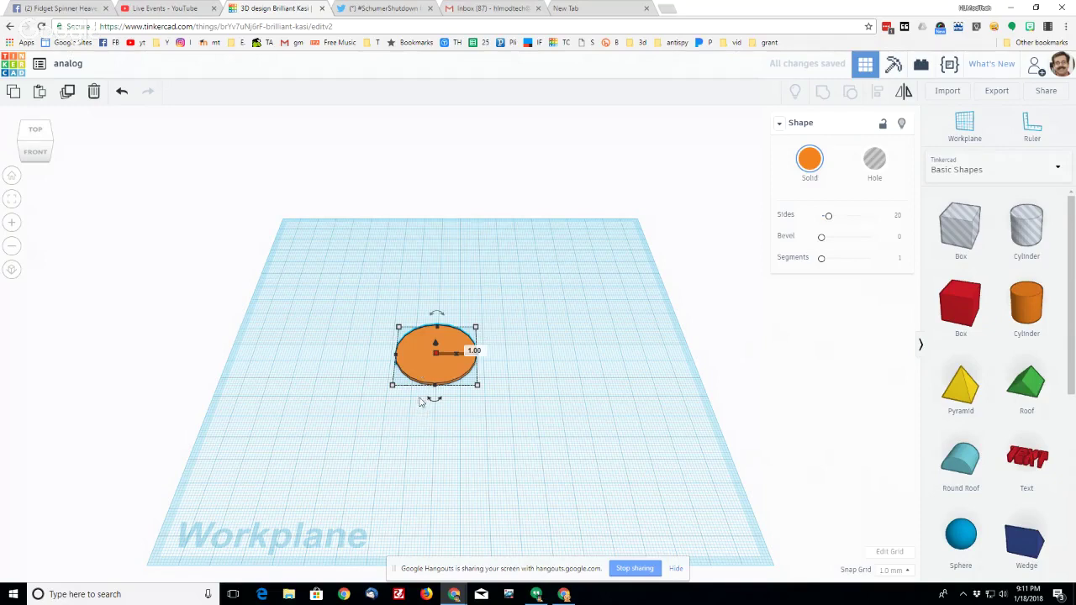
pyautogui.scroll(2, 420, 376)
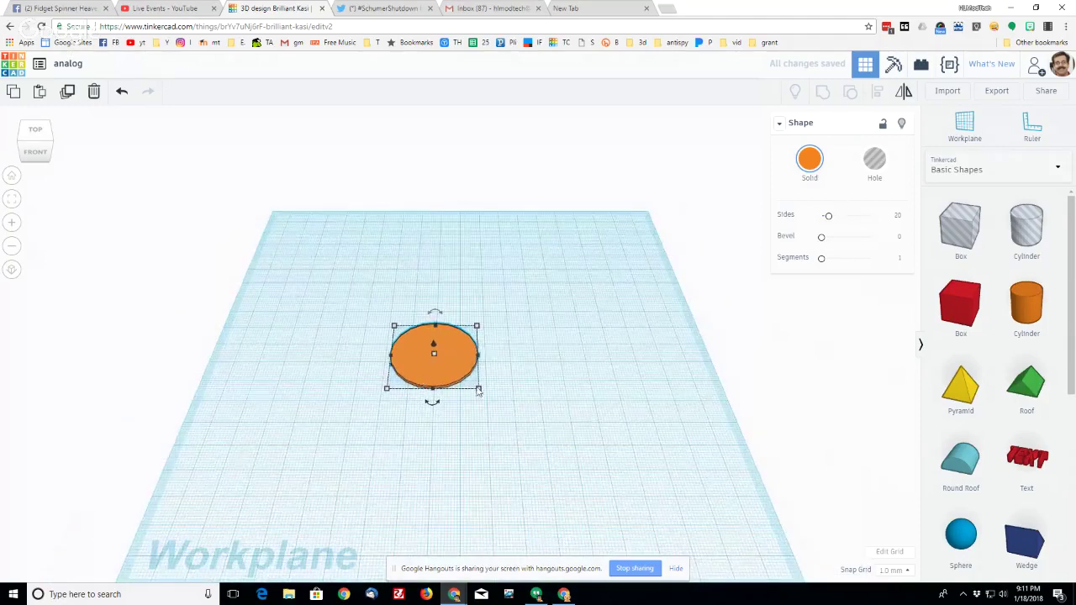
pyautogui.scroll(2, 429, 355)
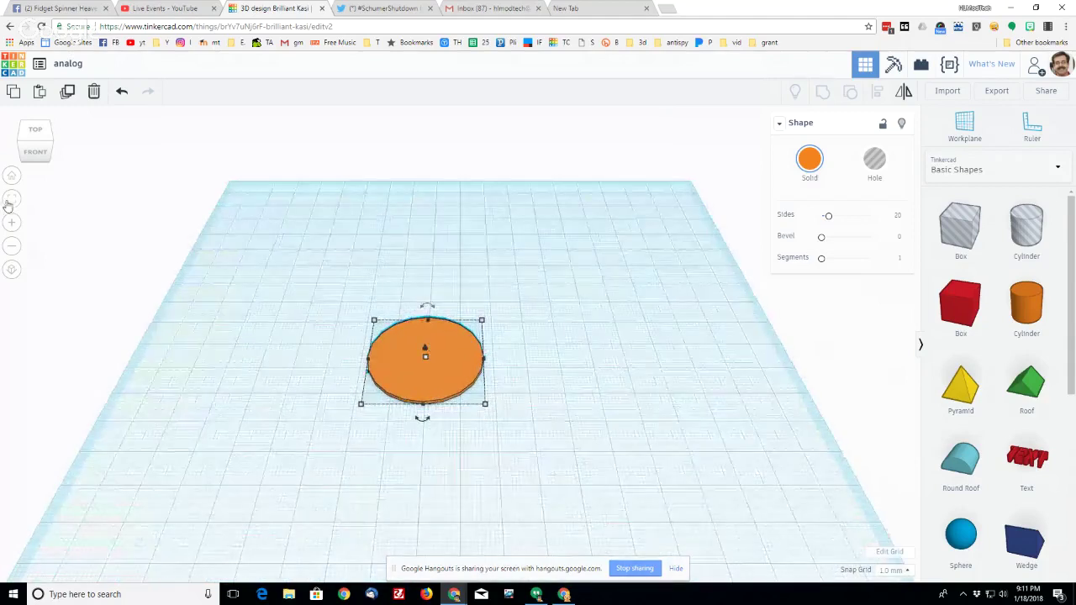
# View the disc from the top, show the Text shapes and pick up the digit 1
pyautogui.click(35, 130)
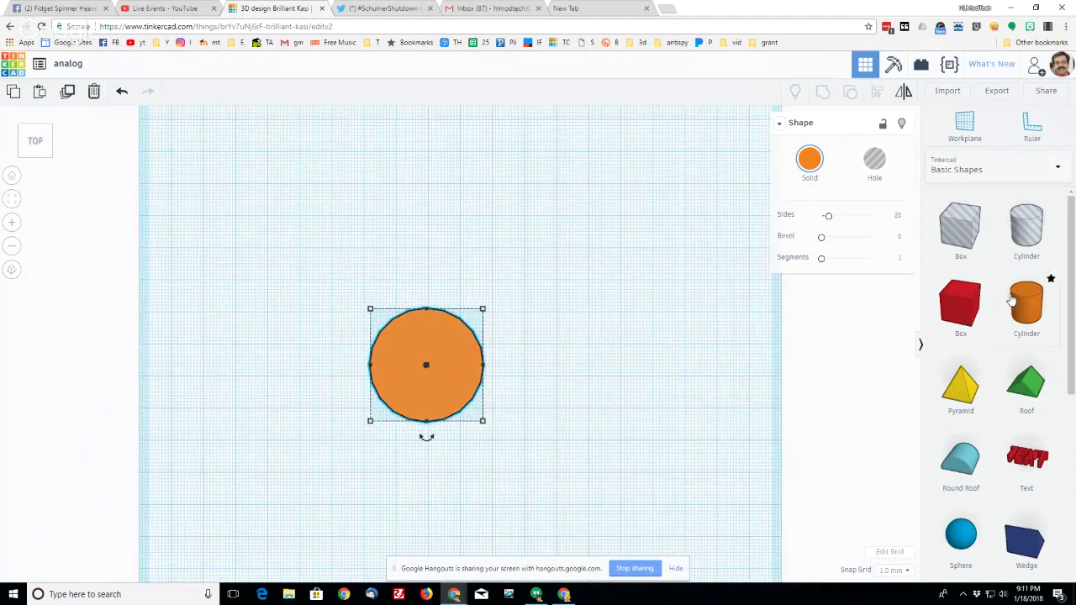
pyautogui.click(1014, 179)
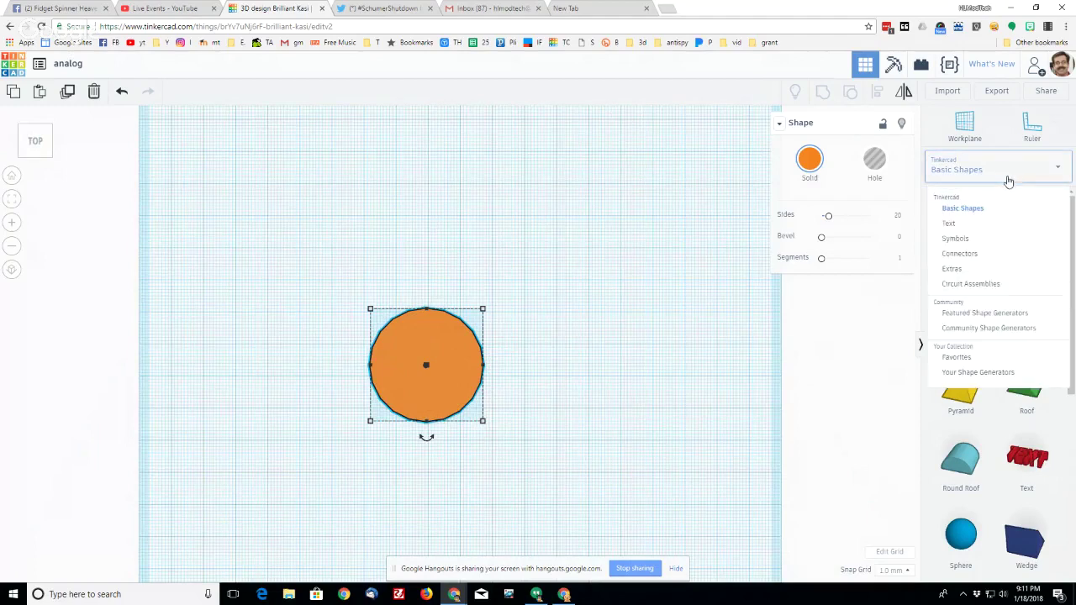
pyautogui.click(958, 241)
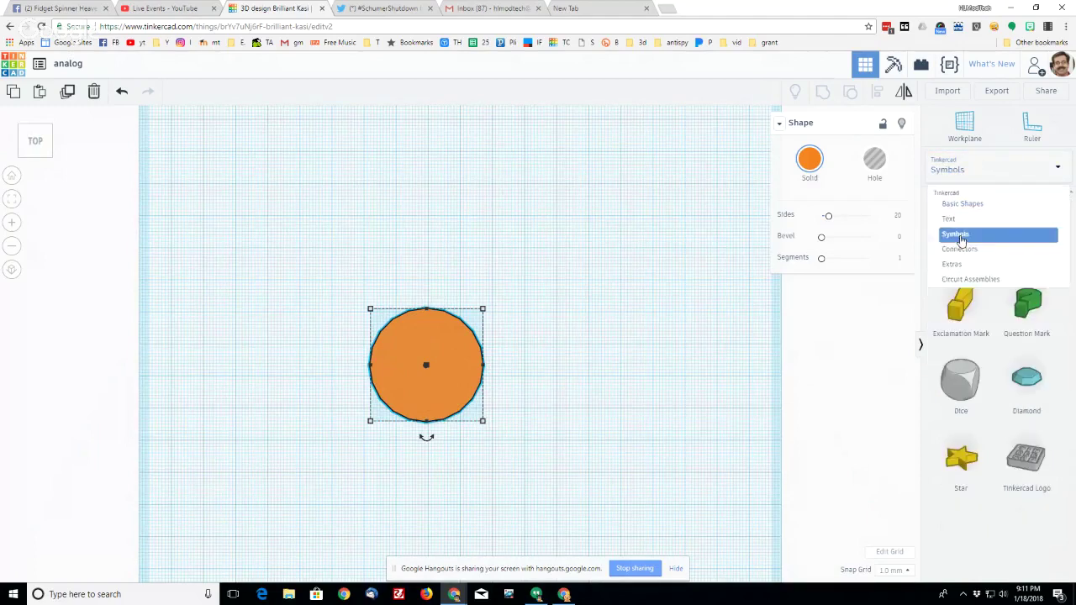
pyautogui.click(968, 173)
pyautogui.click(964, 225)
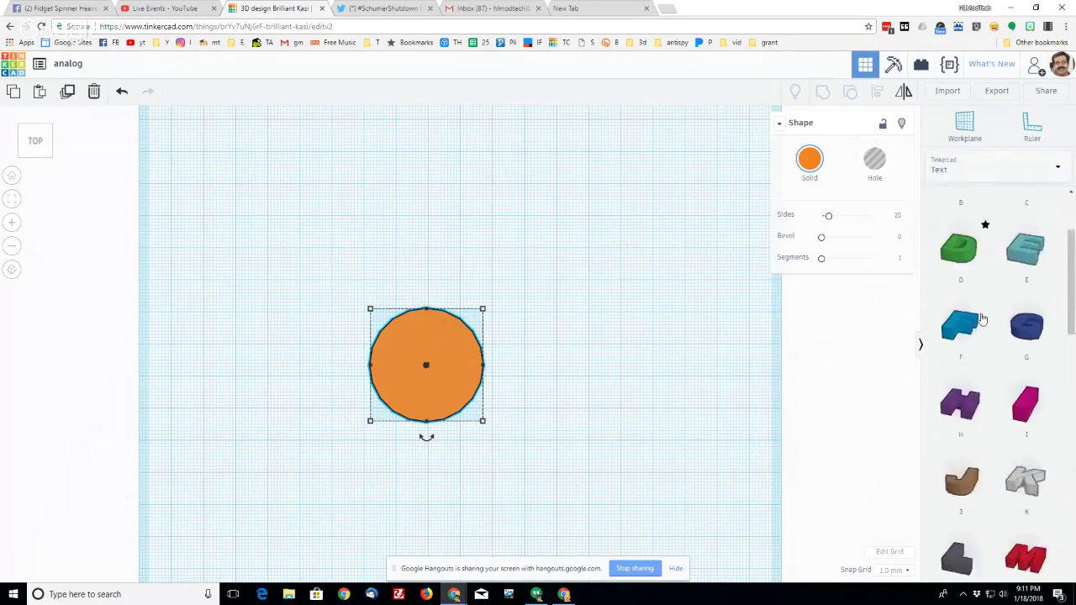
pyautogui.scroll(-6, 981, 312)
pyautogui.scroll(-5, 981, 312)
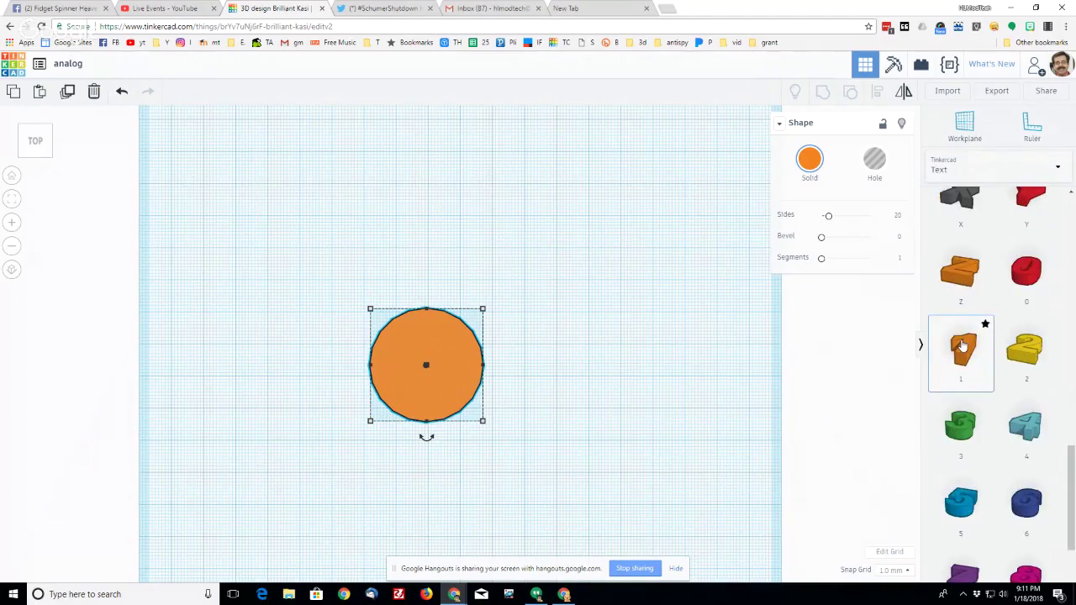
pyautogui.click(967, 347)
# Place the digit 1 on the disc's upper edge, replacing a misplaced first drop
pyautogui.click(412, 286)
pyautogui.scroll(2, 404, 271)
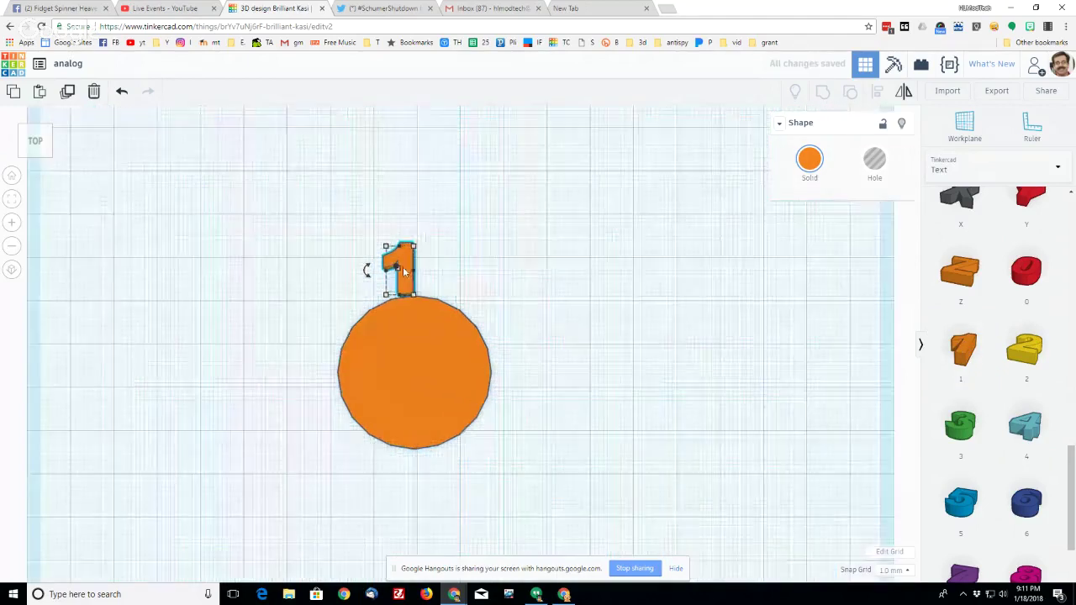
pyautogui.moveTo(404, 272); pyautogui.dragTo(410, 275)
pyautogui.press('Delete')
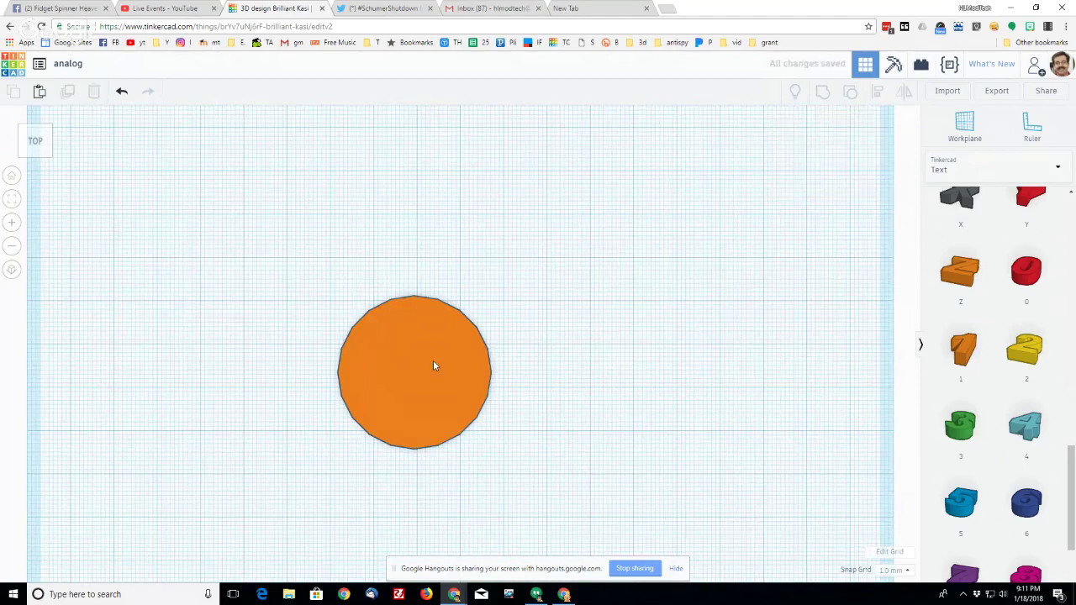
pyautogui.click(428, 355)
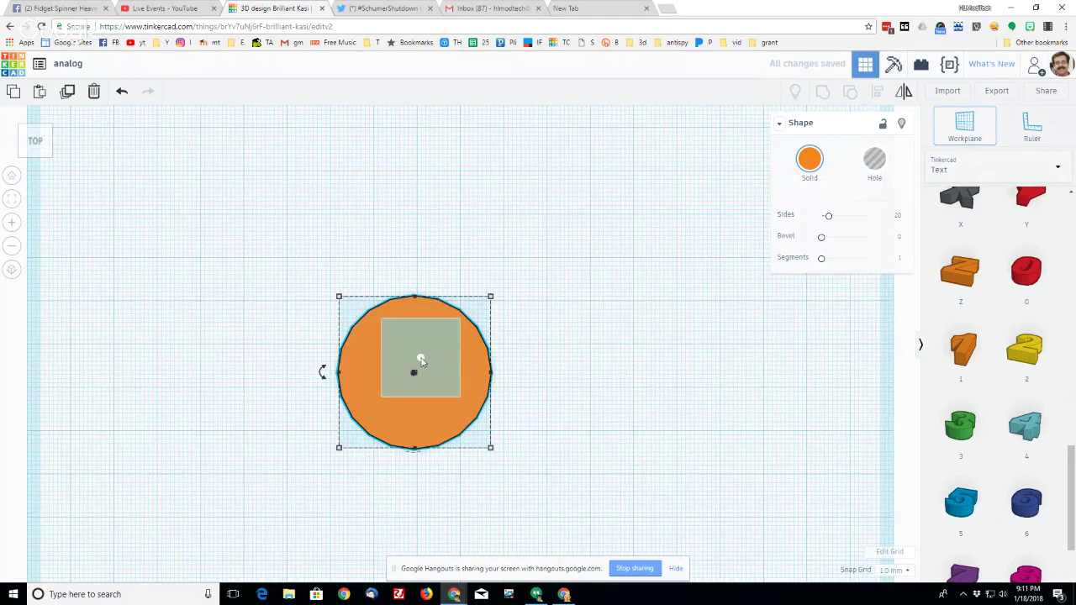
pyautogui.click(959, 362)
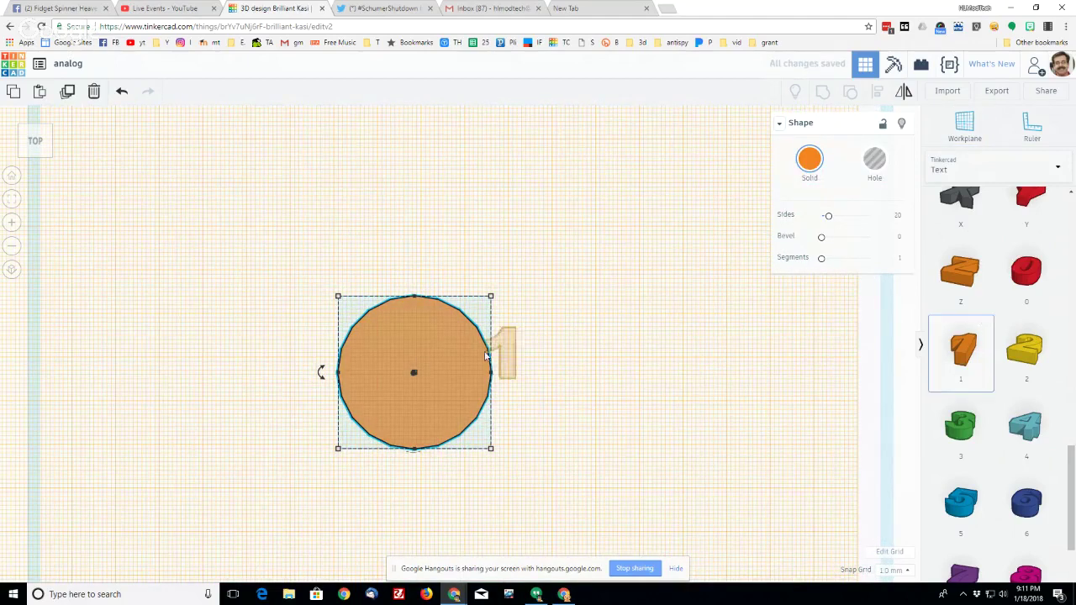
pyautogui.click(396, 330)
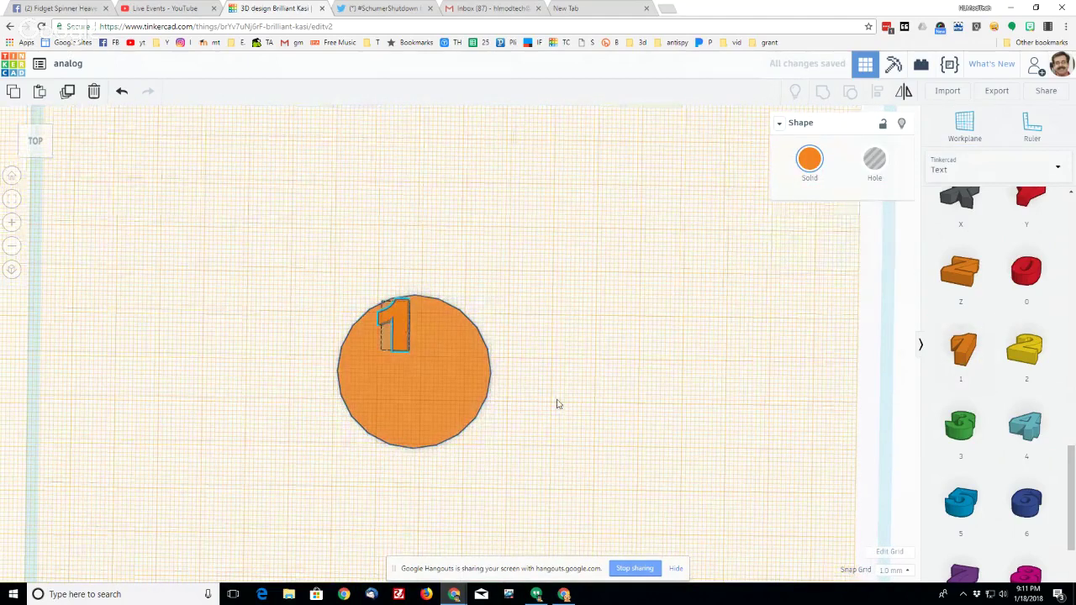
# Orbit the view to a raised top-front angle over the disc
pyautogui.moveTo(558, 401); pyautogui.dragTo(575, 352, button='right')
pyautogui.click(46, 145)
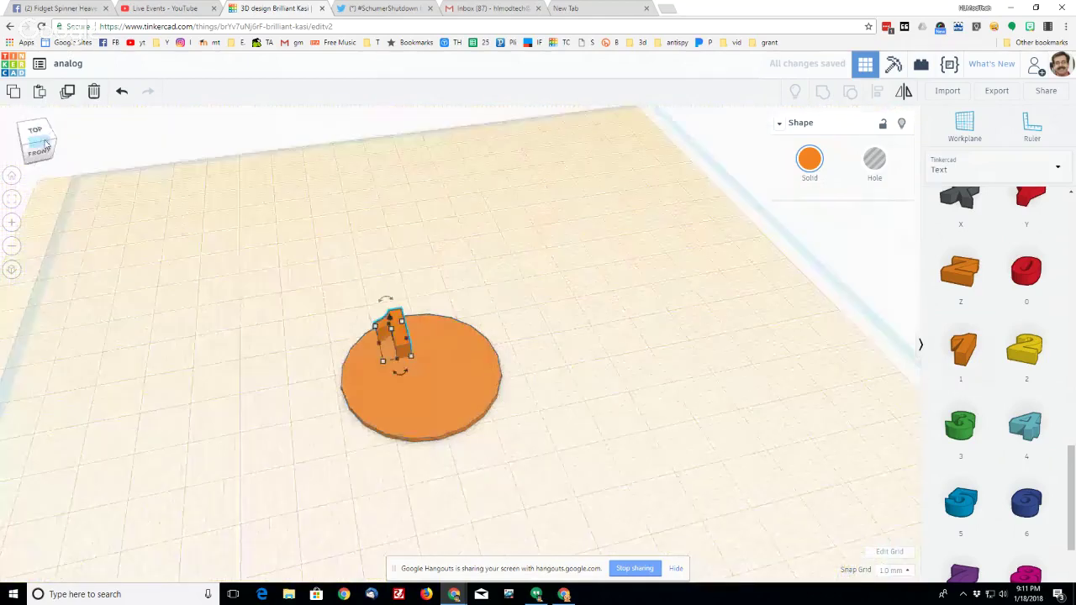
pyautogui.click(47, 145)
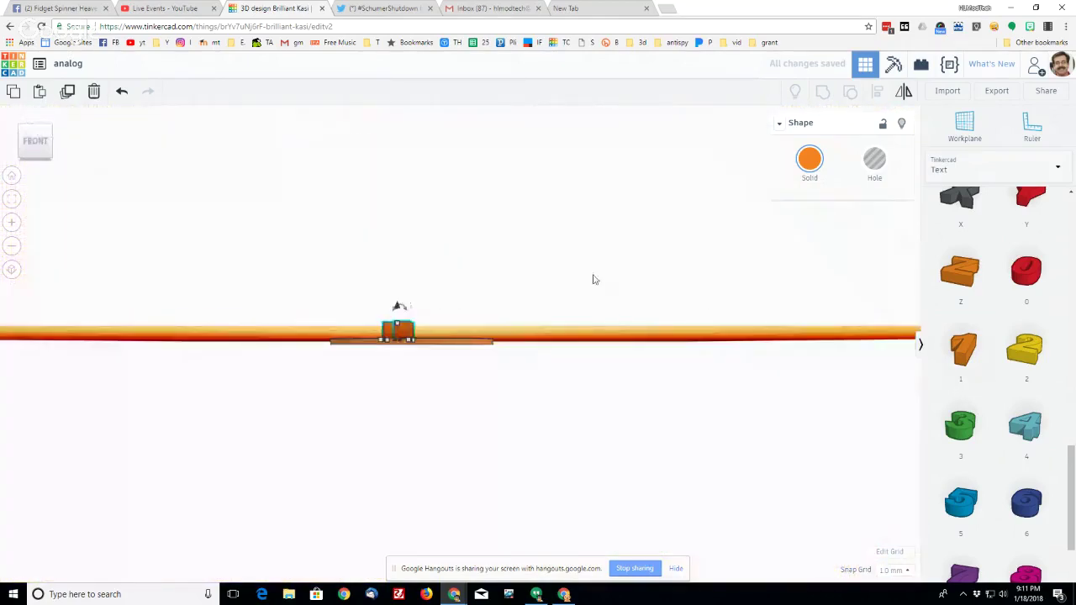
pyautogui.click(37, 132)
pyautogui.click(37, 132)
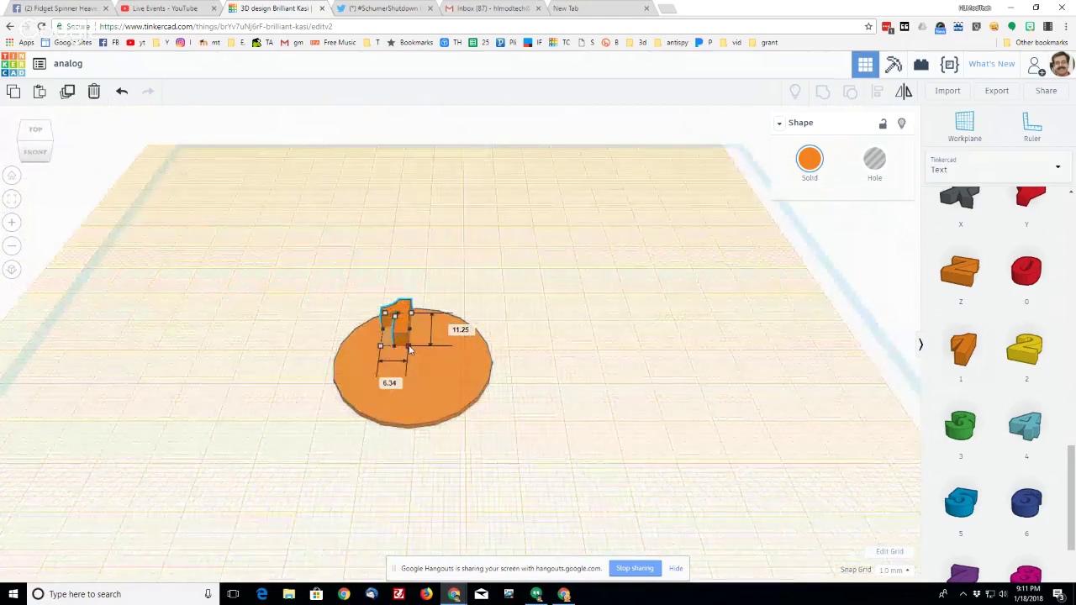
# Shrink the 1, add a yellow 2 of about 4.61 by 5.62 mm, and join them as 12
pyautogui.moveTo(409, 351); pyautogui.dragTo(396, 335)
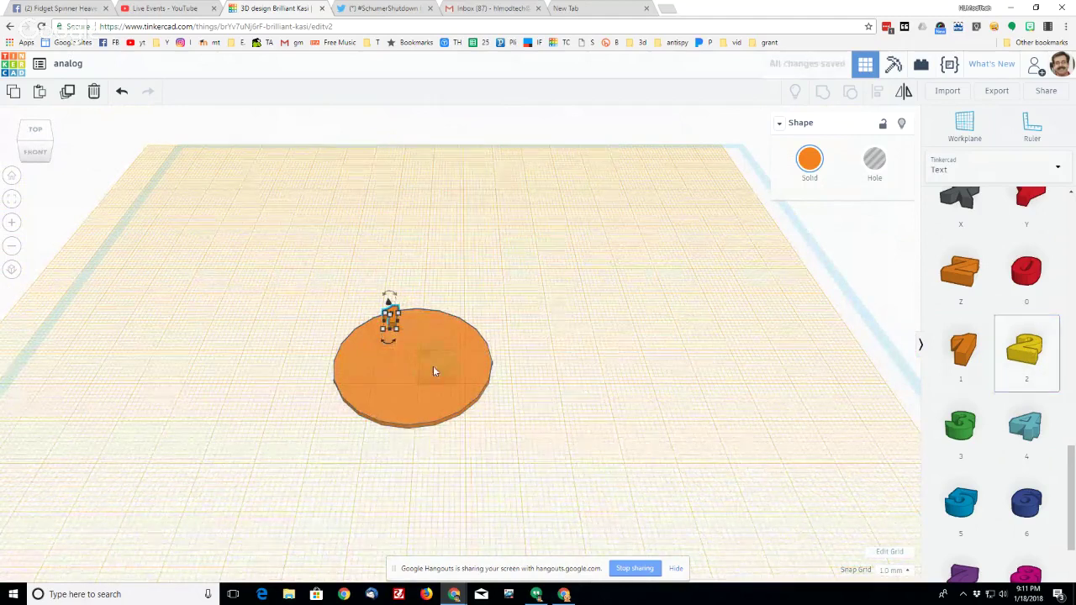
pyautogui.click(428, 333)
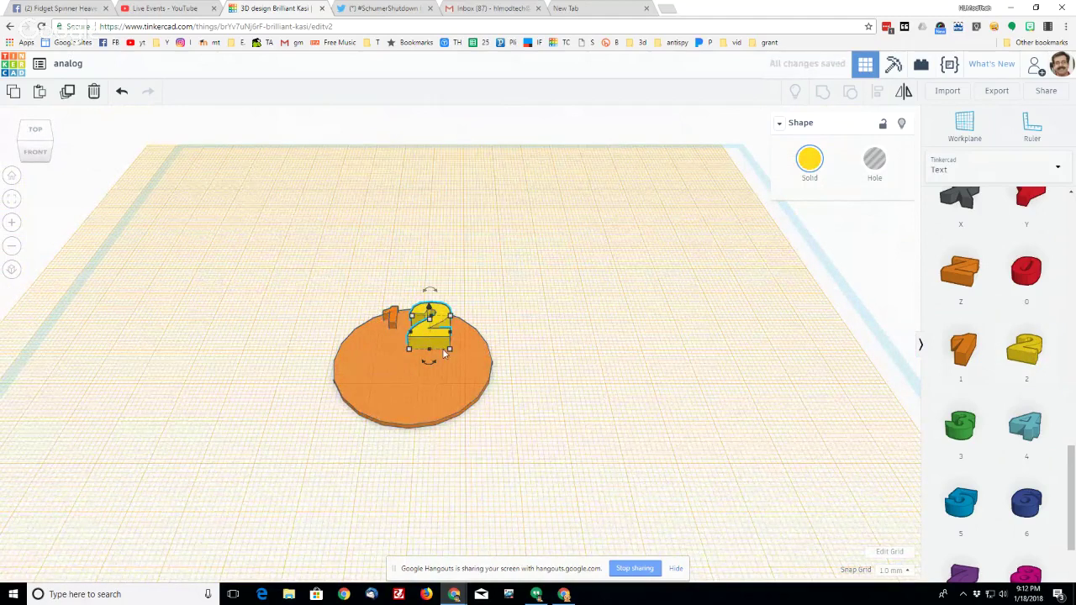
pyautogui.moveTo(449, 349); pyautogui.dragTo(428, 329)
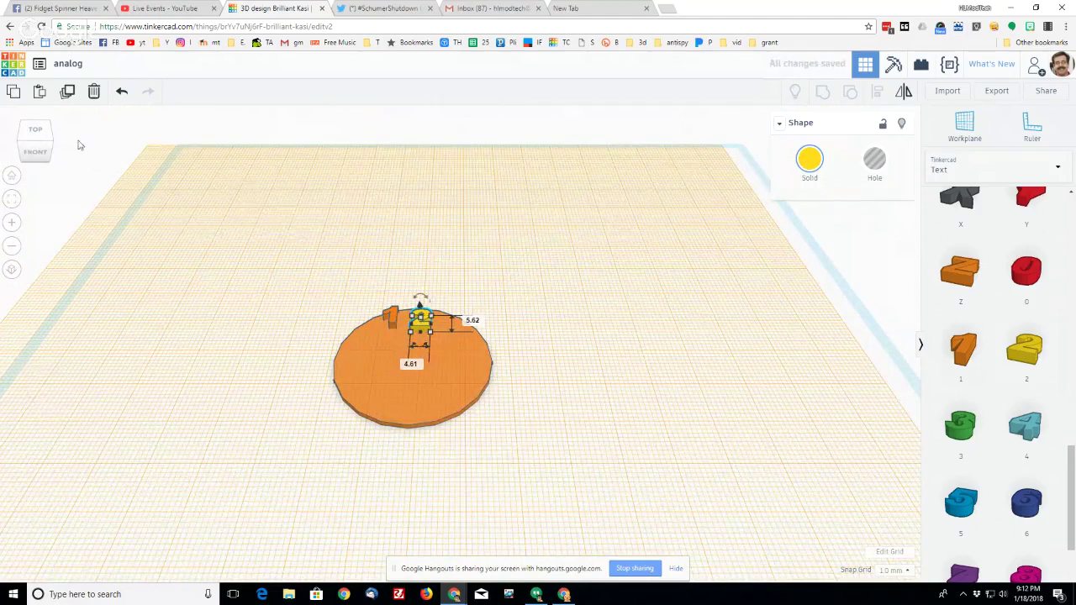
pyautogui.click(34, 132)
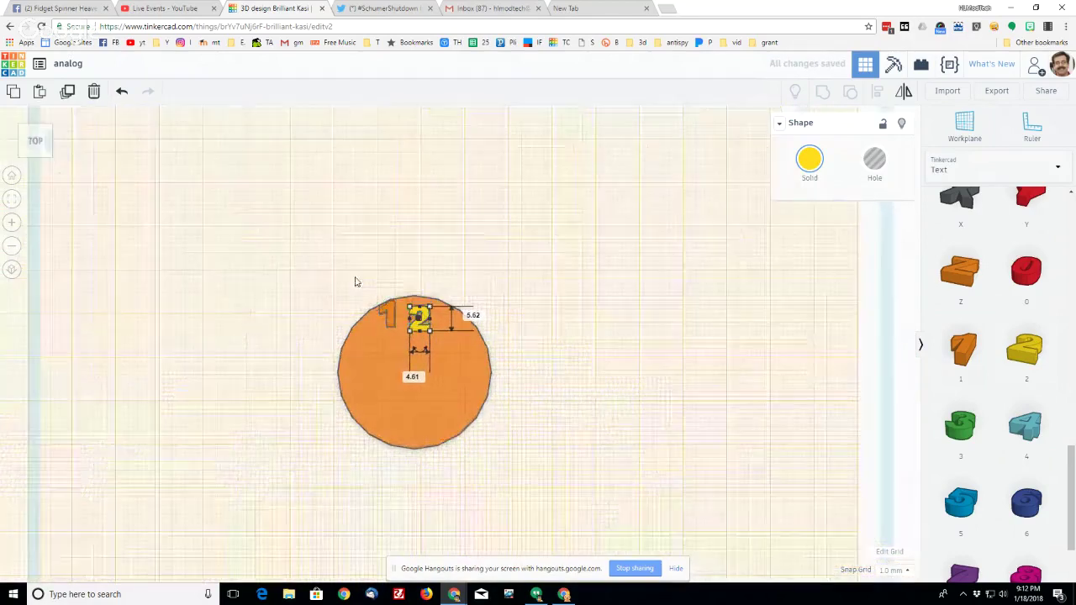
pyautogui.moveTo(391, 314); pyautogui.dragTo(422, 305)
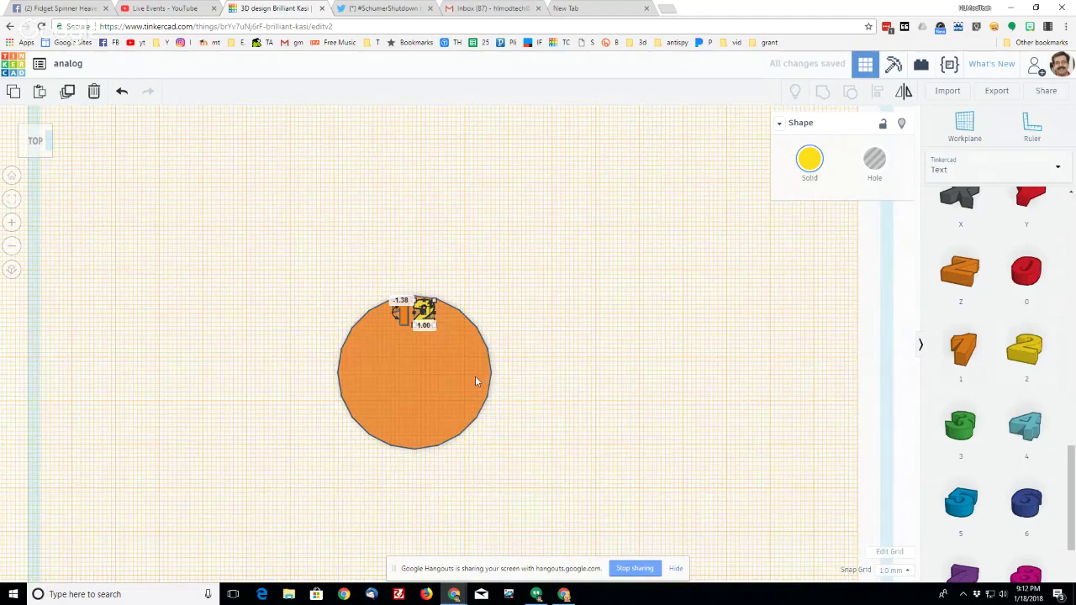
# Place the digits 3, 6 and 9 at the disc's right, bottom and left edges
pyautogui.moveTo(956, 436); pyautogui.dragTo(464, 390)
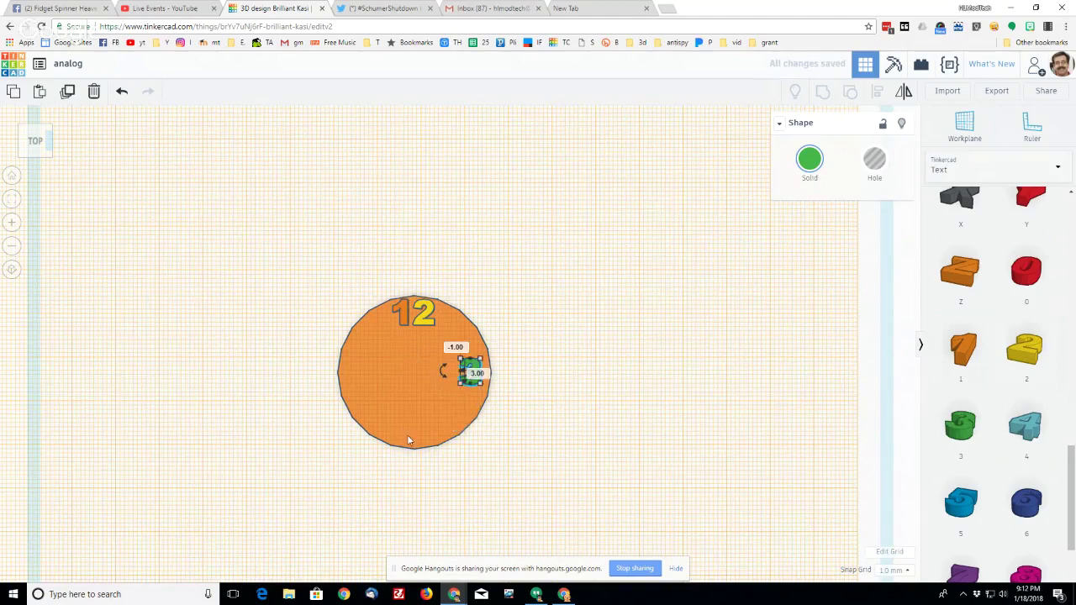
pyautogui.moveTo(1026, 502); pyautogui.dragTo(410, 430)
pyautogui.scroll(-2, 970, 368)
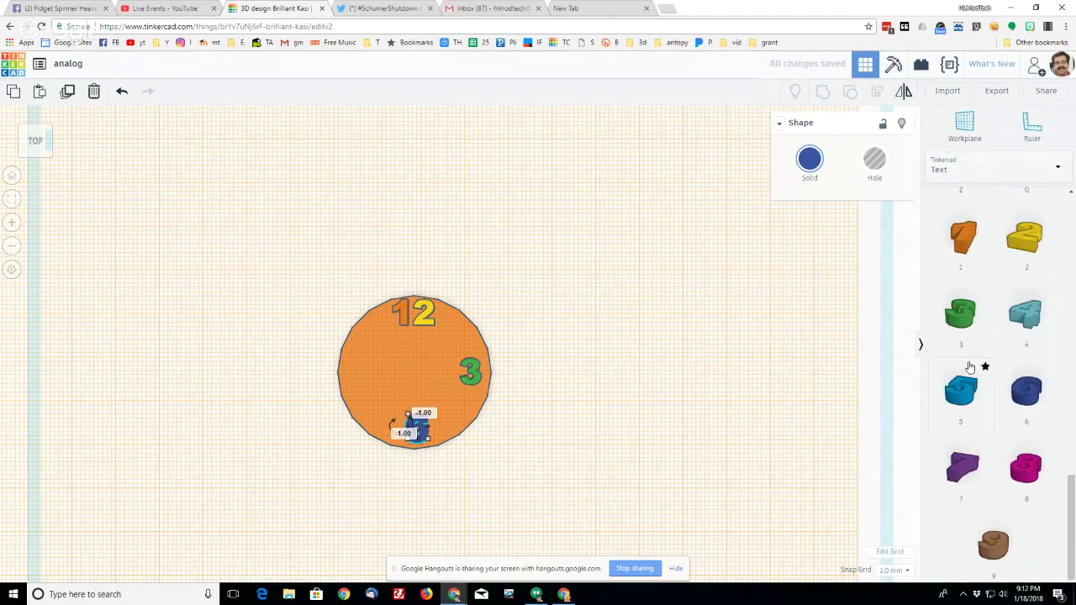
pyautogui.moveTo(993, 542); pyautogui.dragTo(364, 369)
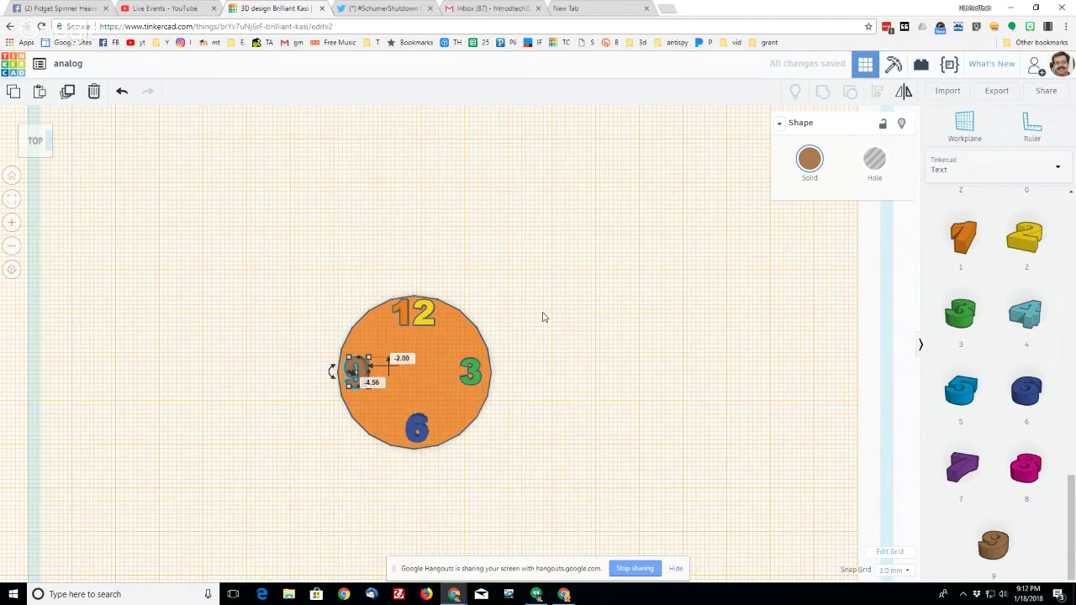
pyautogui.moveTo(543, 317)
pyautogui.mouseDown(button='right')
pyautogui.moveTo(479, 252)
pyautogui.moveTo(499, 216)
pyautogui.moveTo(560, 228)
pyautogui.moveTo(554, 288)
pyautogui.moveTo(541, 297)
pyautogui.mouseUp(button='right')
# Select both digits of the numeral 12
pyautogui.click(392, 268)
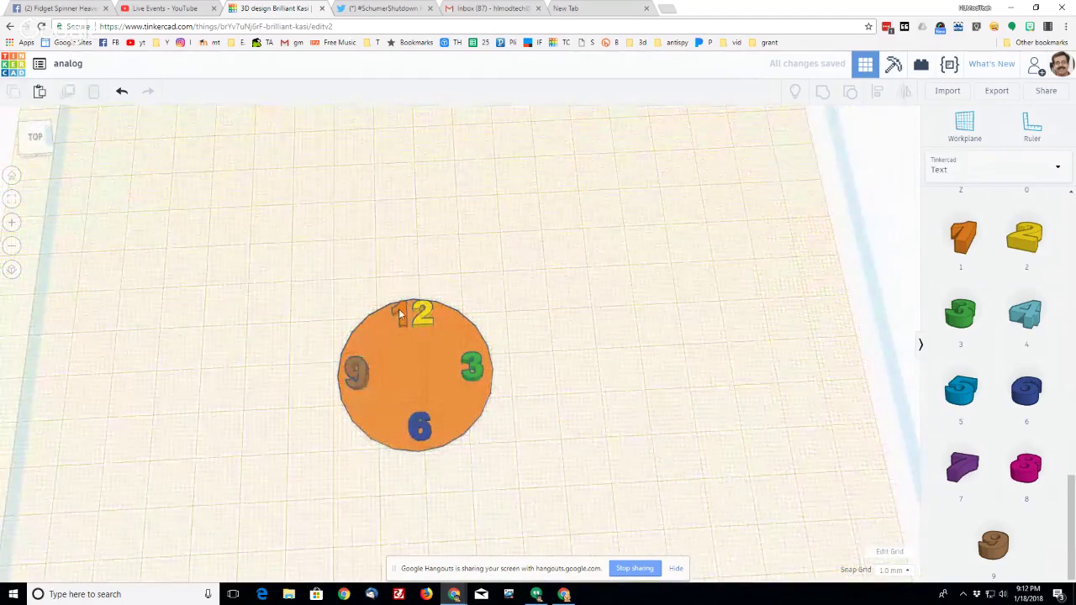
pyautogui.click(401, 313)
pyautogui.keyDown('shift'); pyautogui.click(425, 314); pyautogui.keyUp('shift')
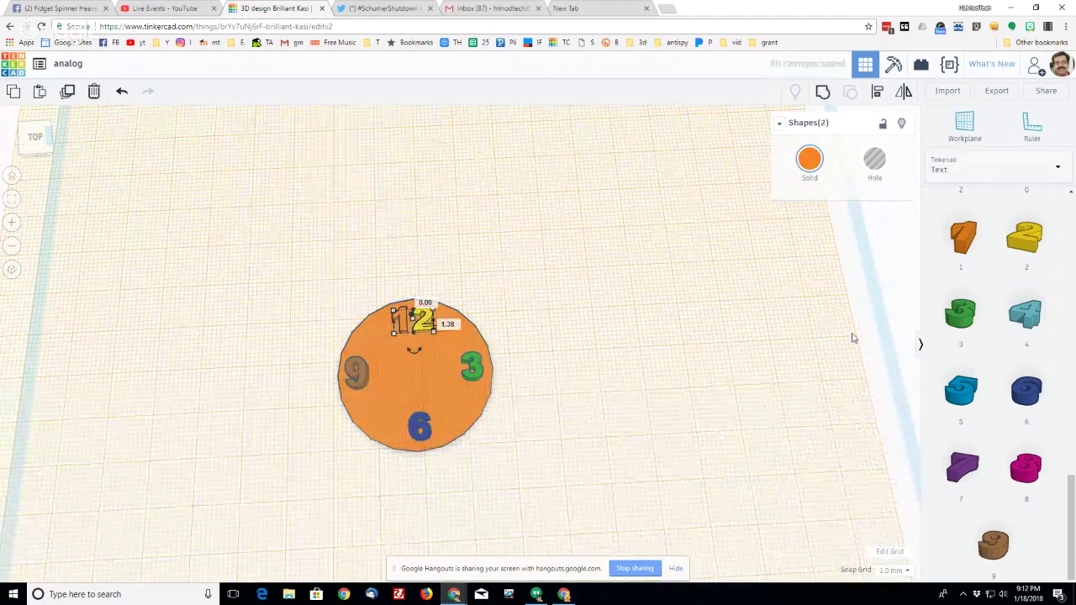
# Switch the shape library to Basic Shapes
pyautogui.click(944, 171)
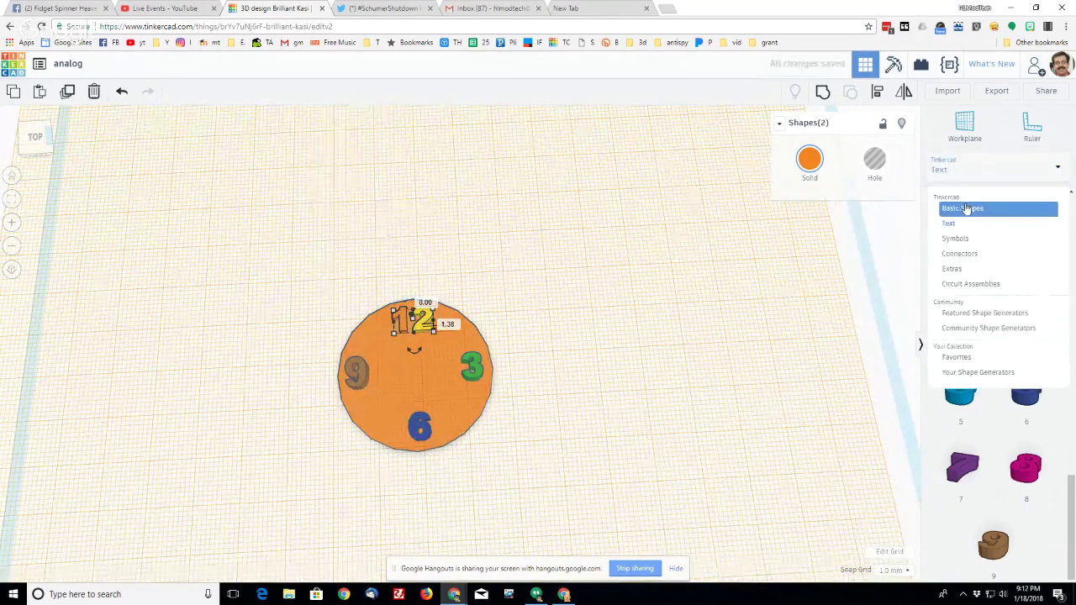
pyautogui.click(967, 208)
pyautogui.click(967, 208)
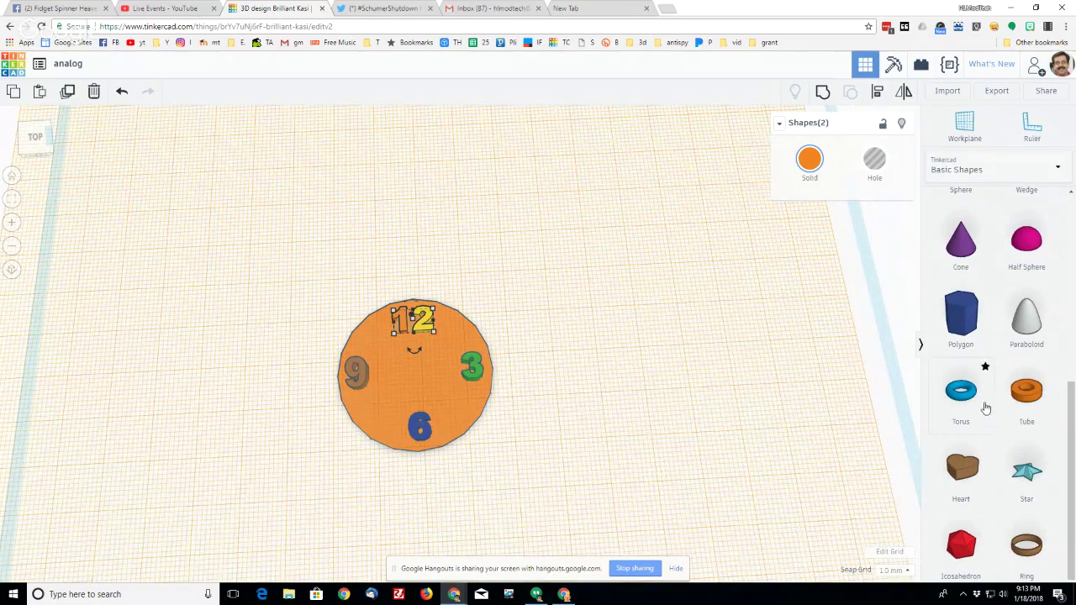
# Drop a tube onto the clock face, sized 32 by 32 with wall thickness 1
pyautogui.moveTo(1012, 406); pyautogui.dragTo(386, 364)
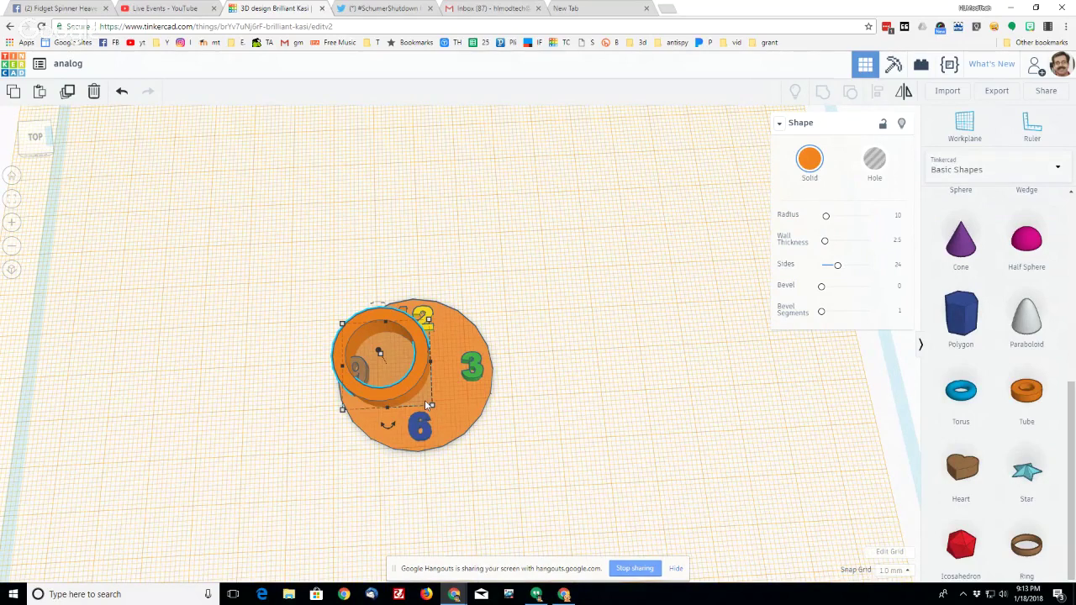
pyautogui.moveTo(433, 407); pyautogui.dragTo(500, 468)
pyautogui.moveTo(433, 422); pyautogui.dragTo(471, 421)
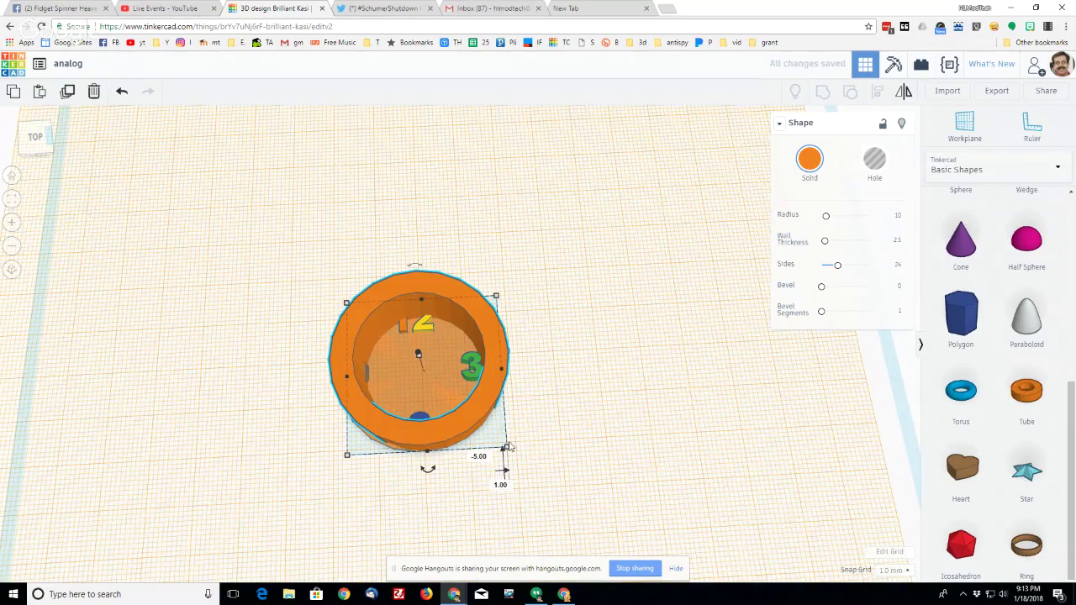
pyautogui.moveTo(507, 450)
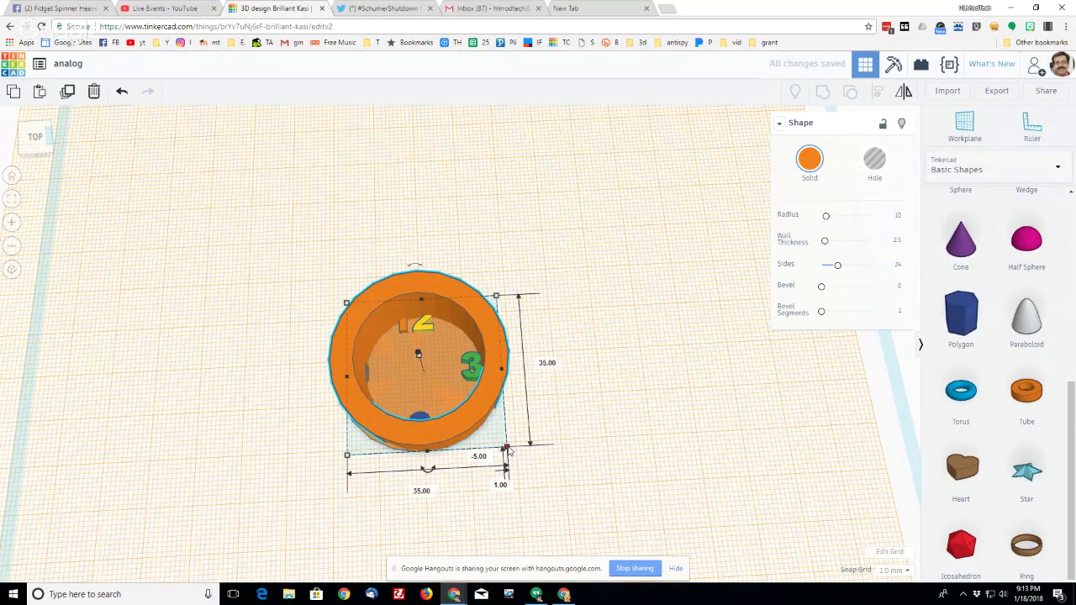
pyautogui.moveTo(507, 450); pyautogui.dragTo(493, 435)
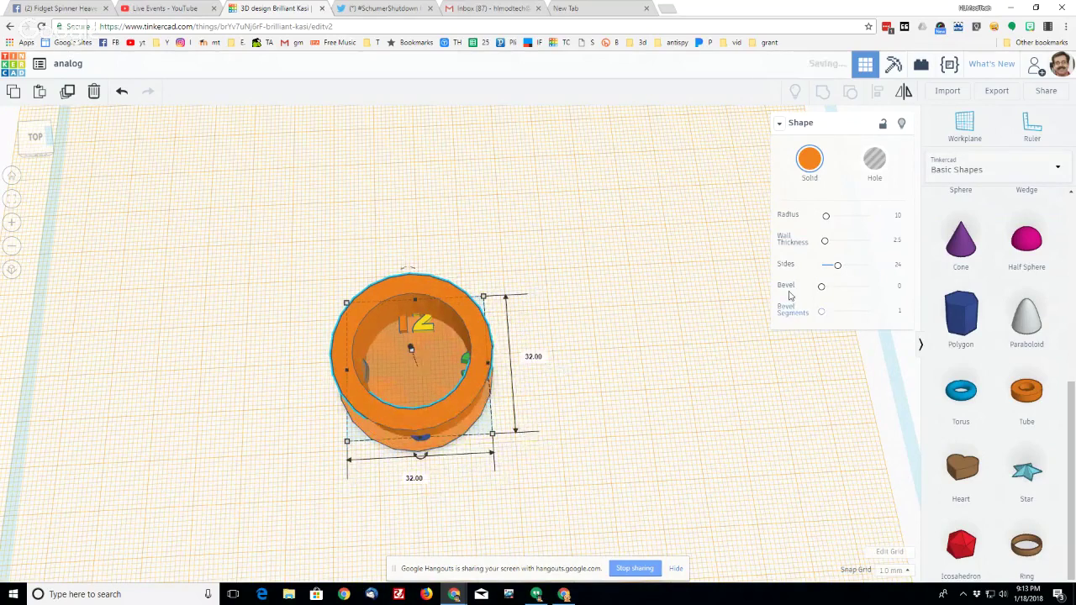
pyautogui.click(897, 242)
pyautogui.write('1')
pyautogui.press('Return')
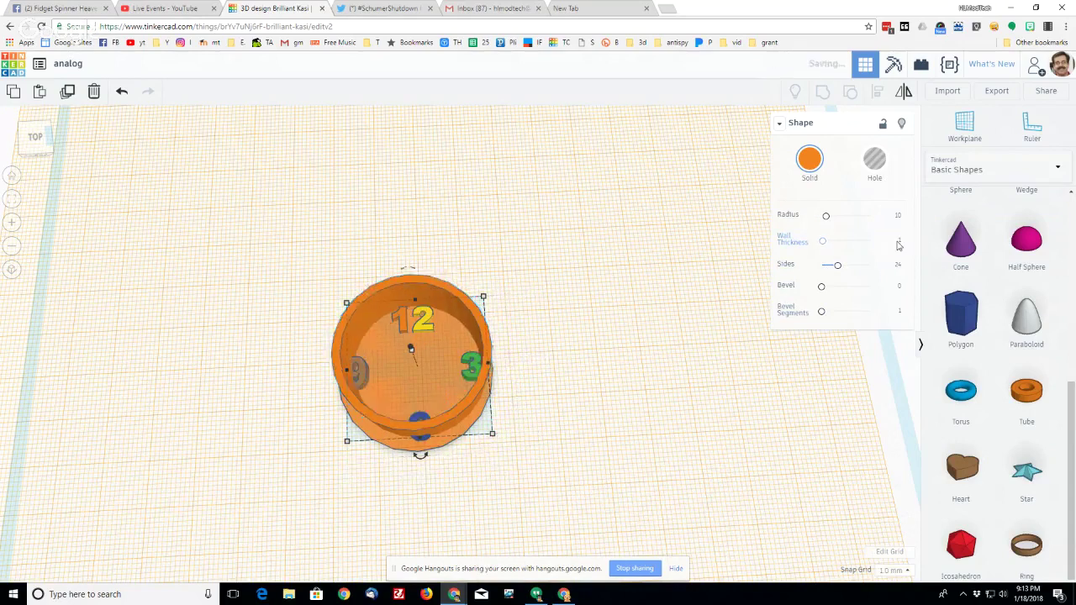
# Center the tube over the disc and increase its wall thickness to 2
pyautogui.moveTo(457, 418); pyautogui.dragTo(469, 362, button='right')
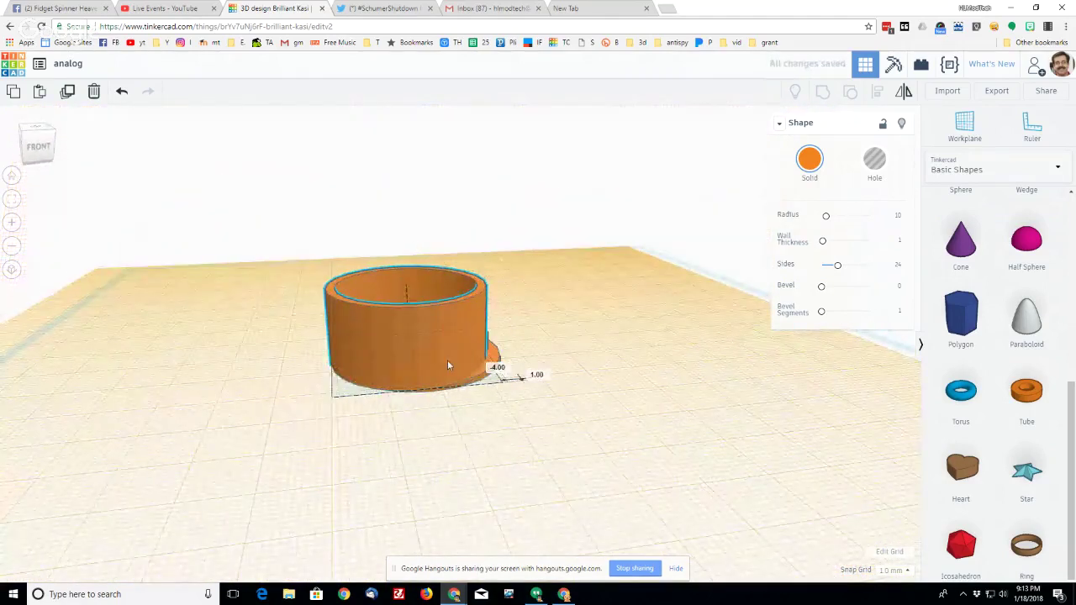
pyautogui.moveTo(448, 365); pyautogui.dragTo(461, 360)
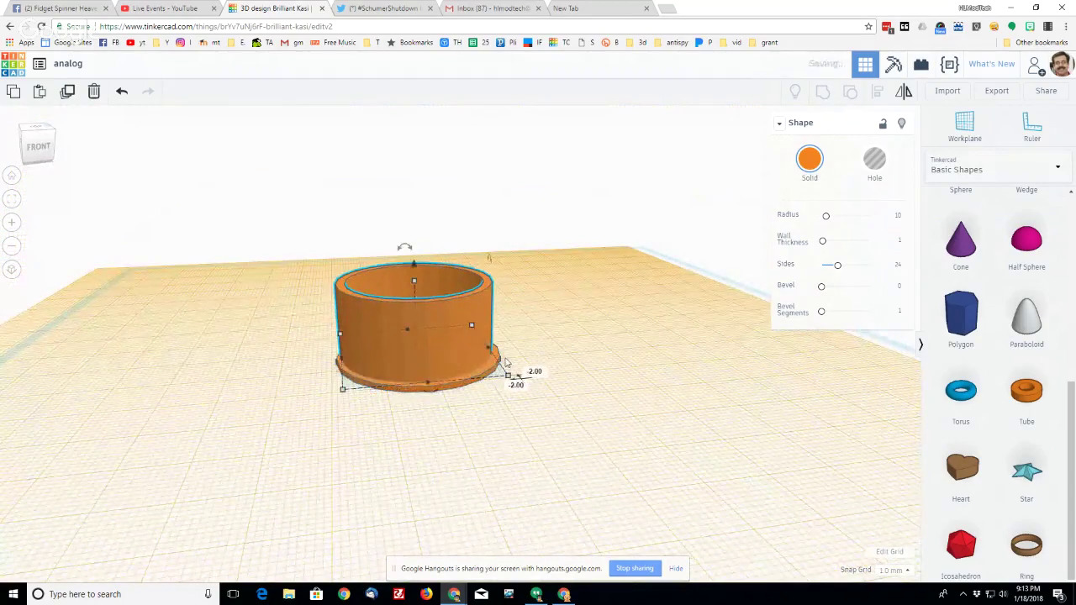
pyautogui.moveTo(495, 393); pyautogui.dragTo(494, 455, button='right')
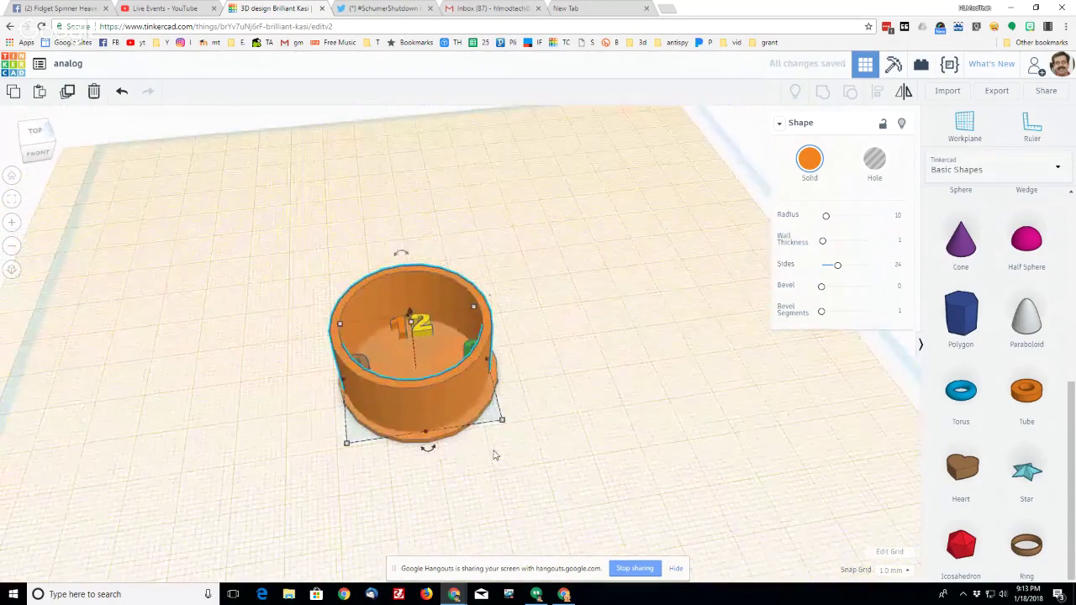
pyautogui.click(897, 242)
pyautogui.write('2')
pyautogui.press('Return')
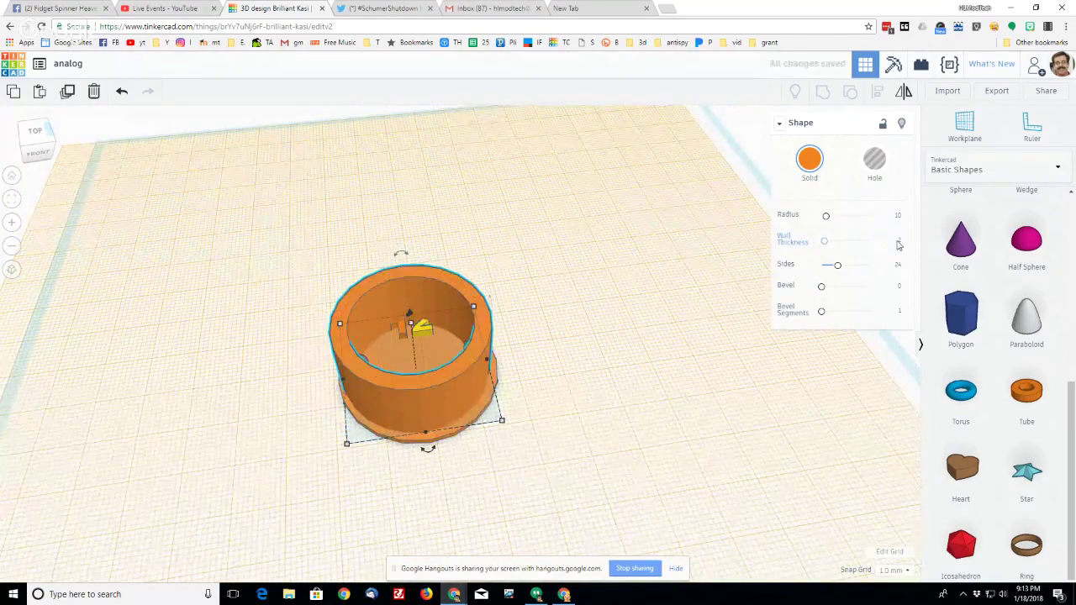
# Enlarge the tube to 35 by 35, flatten it to 2 tall, and align it with the disc edge
pyautogui.moveTo(449, 415); pyautogui.dragTo(441, 407)
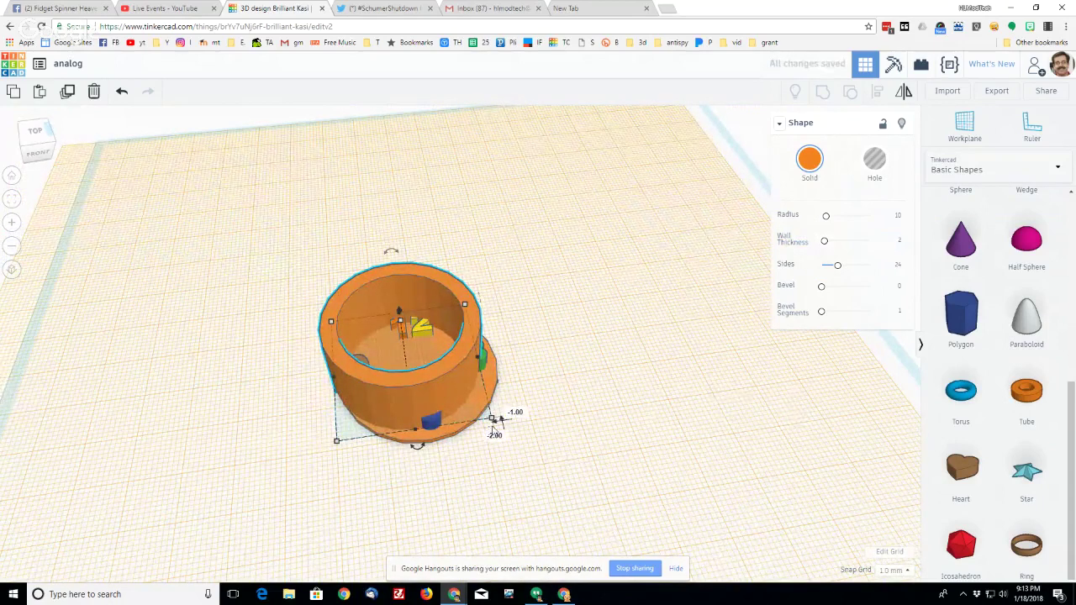
pyautogui.moveTo(493, 419); pyautogui.dragTo(477, 384)
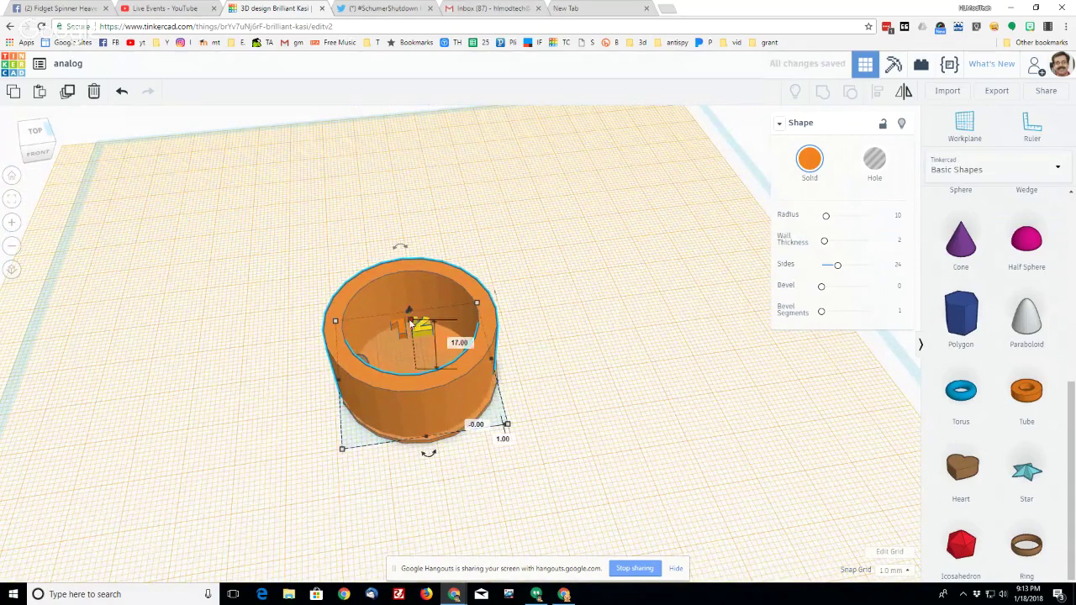
pyautogui.moveTo(411, 324); pyautogui.dragTo(415, 361)
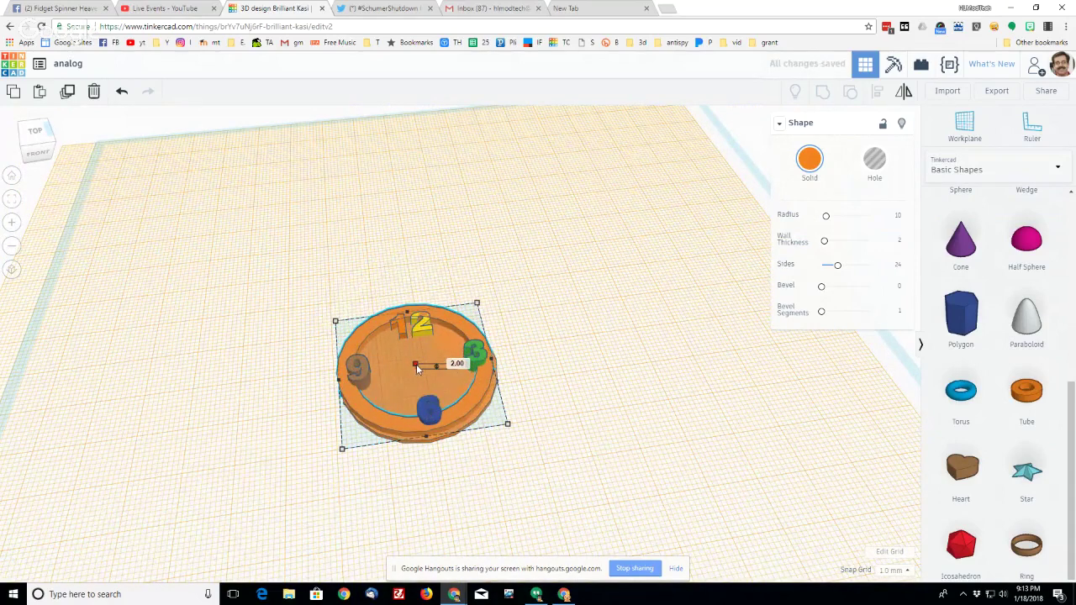
pyautogui.moveTo(438, 397); pyautogui.dragTo(469, 395)
pyautogui.moveTo(548, 434)
pyautogui.mouseDown(button='right')
pyautogui.moveTo(507, 339)
pyautogui.moveTo(527, 416)
pyautogui.moveTo(550, 440)
pyautogui.mouseUp(button='right')
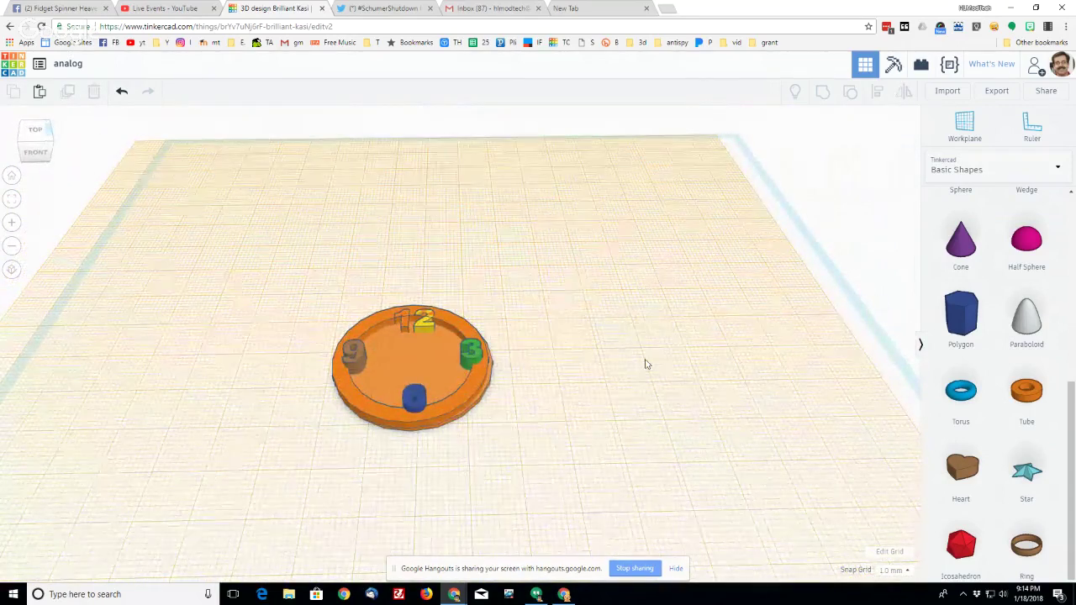
pyautogui.moveTo(647, 363); pyautogui.dragTo(598, 367, button='right')
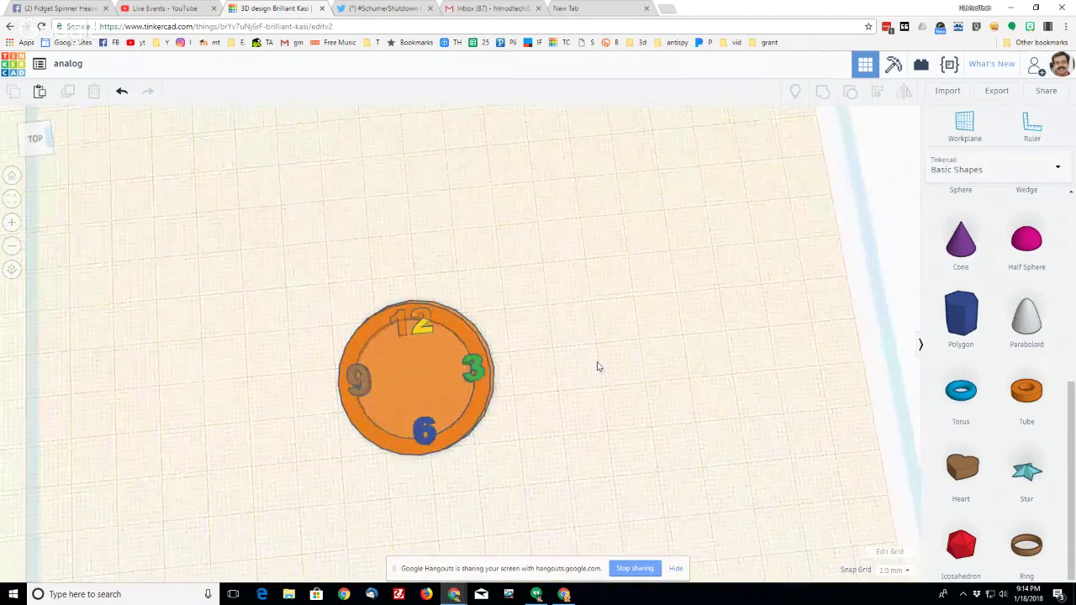
# Drop a light-blue round roof onto the clock and lower its height
pyautogui.scroll(2, 942, 353)
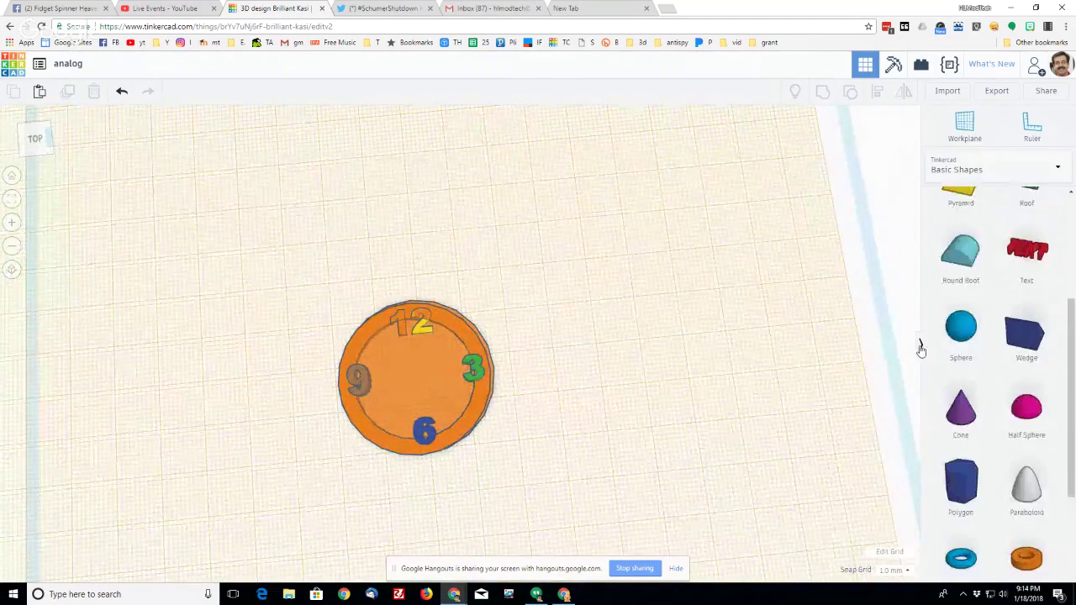
pyautogui.moveTo(965, 253); pyautogui.dragTo(436, 377)
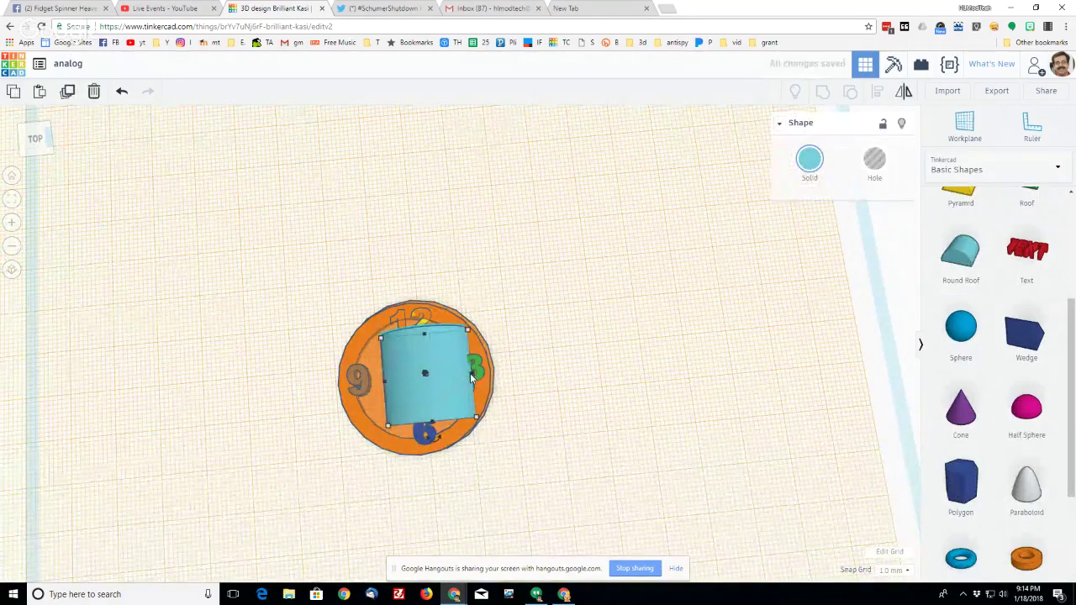
pyautogui.moveTo(436, 377); pyautogui.dragTo(410, 288, button='right')
pyautogui.moveTo(393, 298)
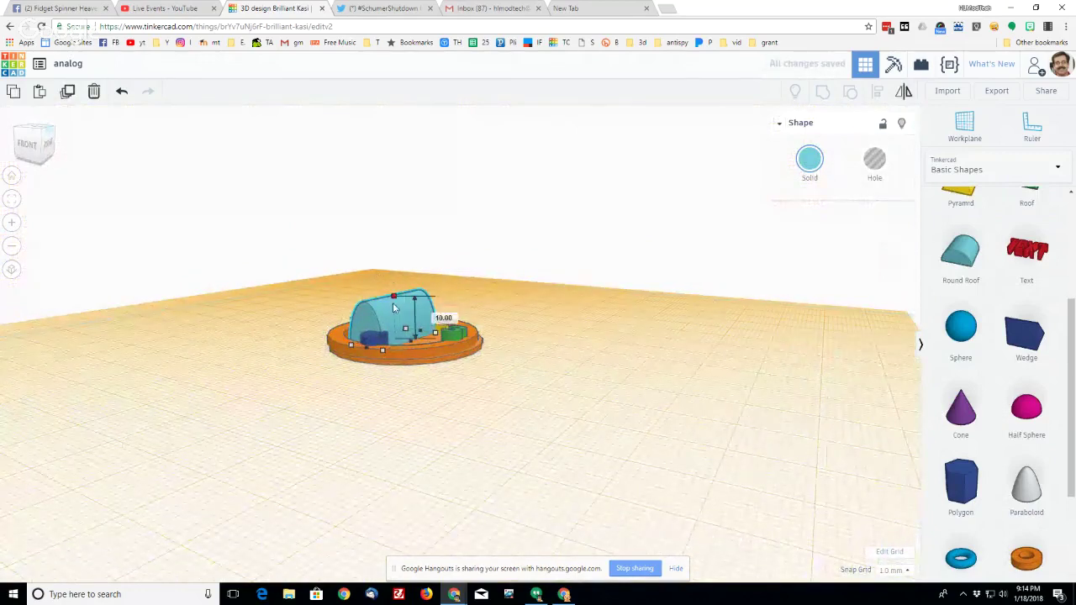
pyautogui.moveTo(392, 303); pyautogui.dragTo(396, 318)
pyautogui.moveTo(395, 318); pyautogui.dragTo(402, 427, button='right')
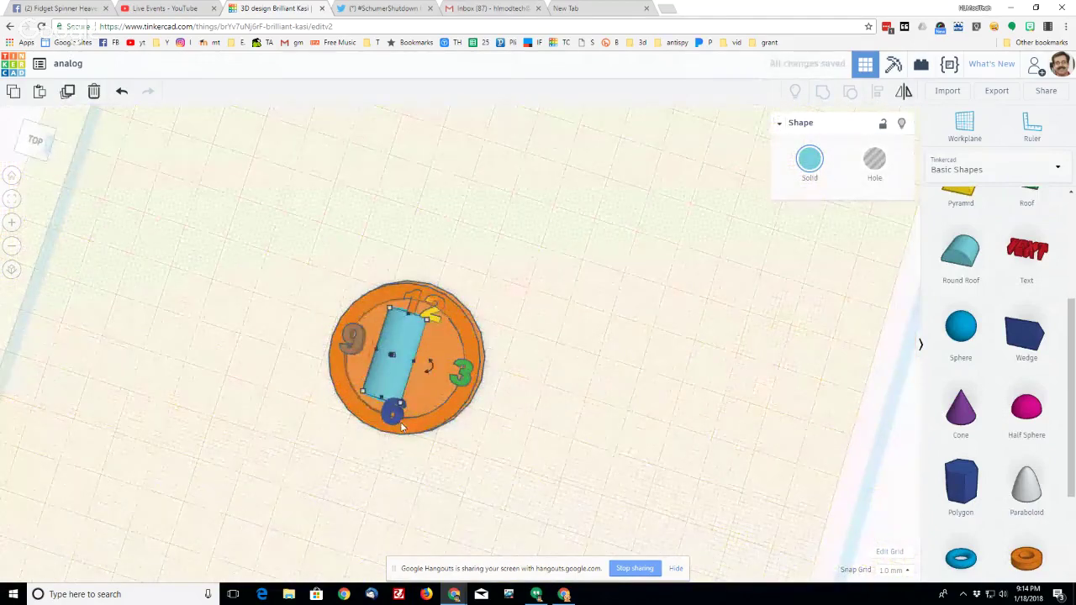
# Narrow the hand to 5 wide, shorten it, and rotate it 90 degrees
pyautogui.scroll(3, 365, 367)
pyautogui.moveTo(352, 353); pyautogui.dragTo(389, 350)
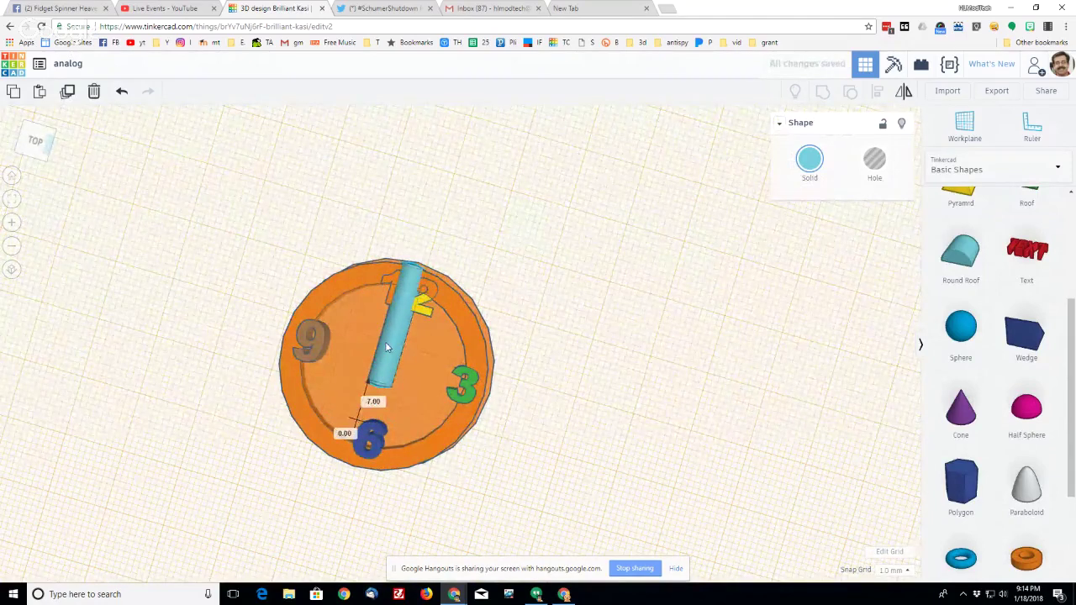
pyautogui.moveTo(432, 377); pyautogui.dragTo(415, 296, button='right')
pyautogui.moveTo(410, 286); pyautogui.dragTo(394, 332)
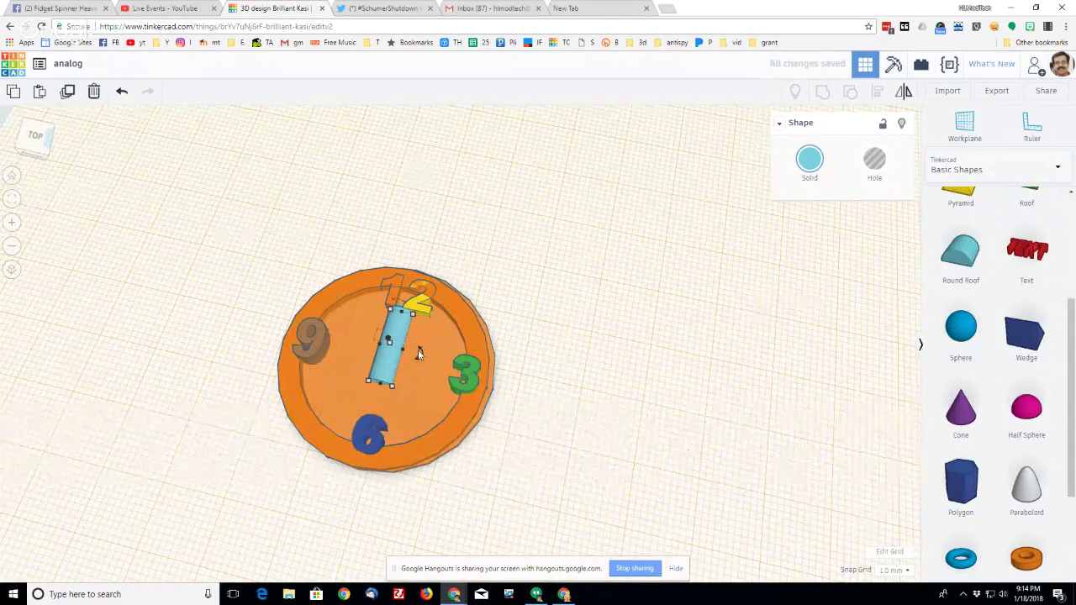
pyautogui.moveTo(421, 355); pyautogui.dragTo(405, 409)
# Box-select the clock parts and centre them front-to-back and side-to-side with Align
pyautogui.moveTo(482, 441); pyautogui.dragTo(512, 393, button='right')
pyautogui.click(547, 363)
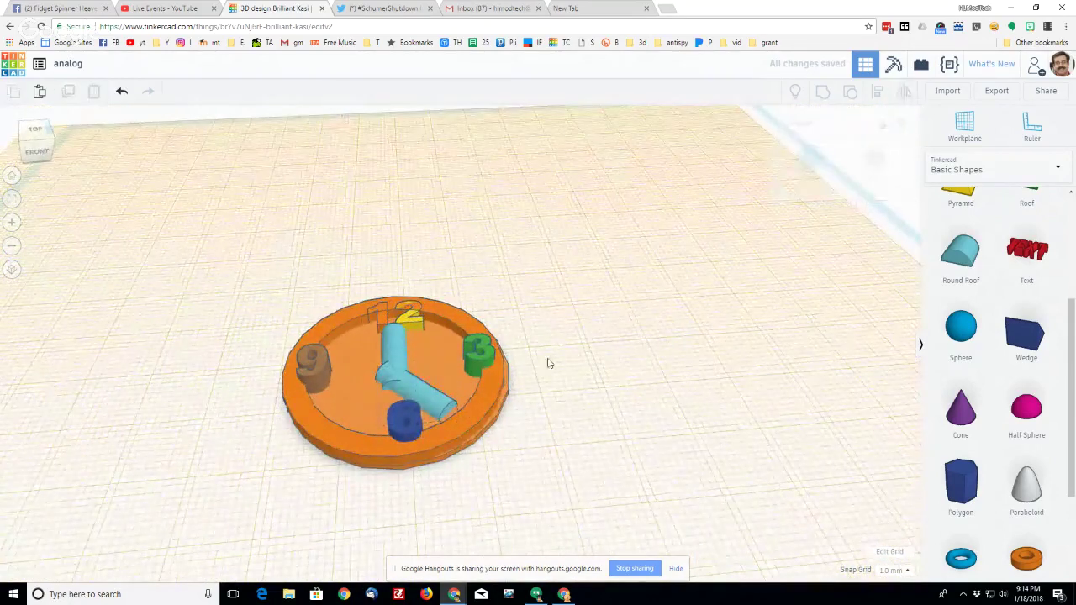
pyautogui.moveTo(548, 360); pyautogui.dragTo(502, 404)
pyautogui.click(876, 93)
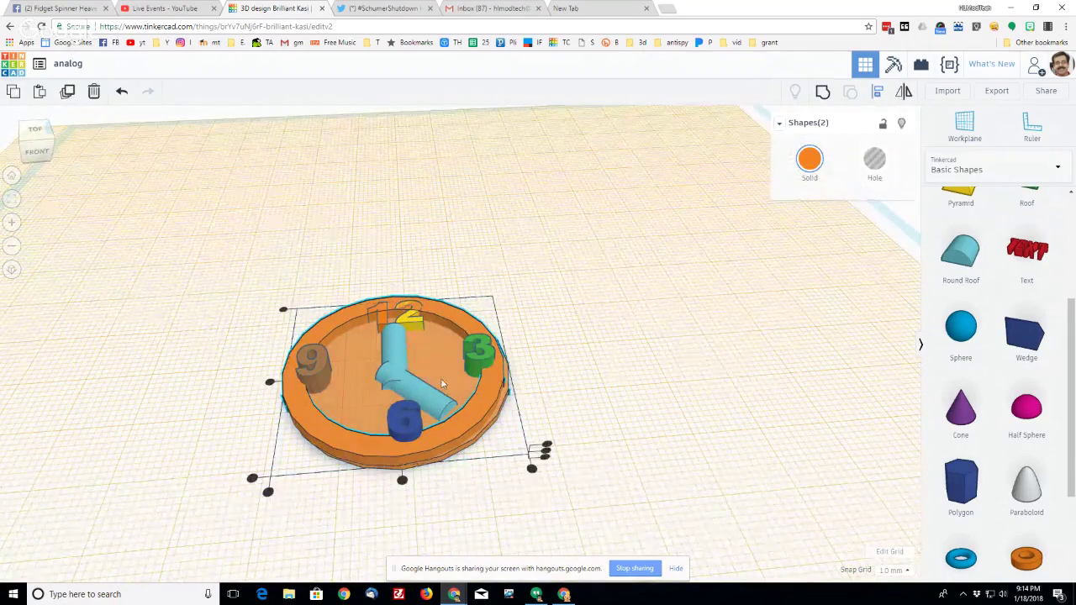
pyautogui.click(403, 483)
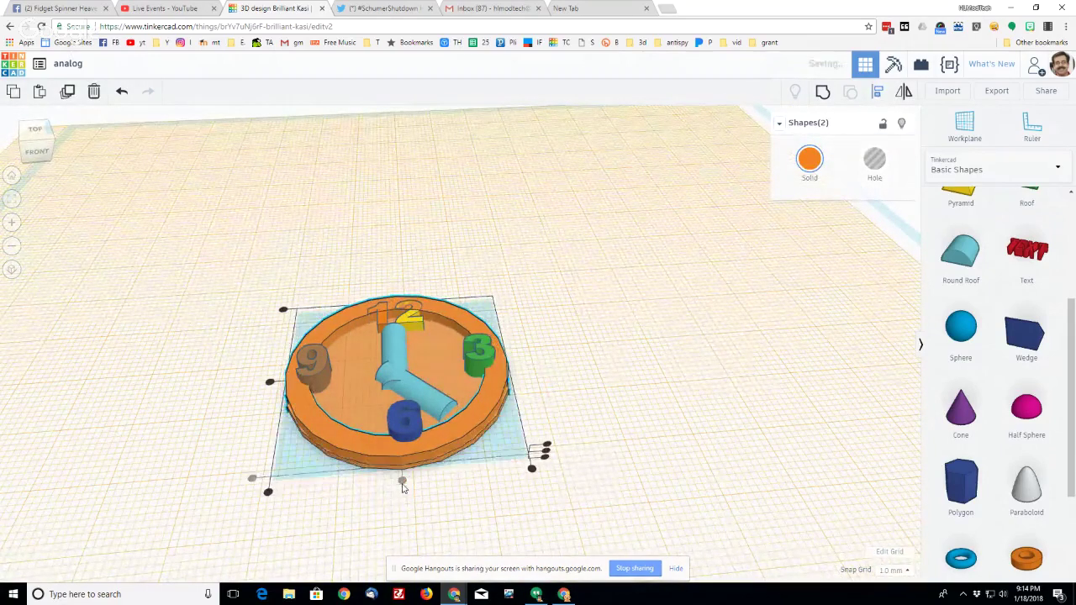
pyautogui.click(269, 381)
pyautogui.click(586, 326)
pyautogui.moveTo(586, 326); pyautogui.dragTo(563, 339, button='right')
pyautogui.scroll(-2, 563, 340)
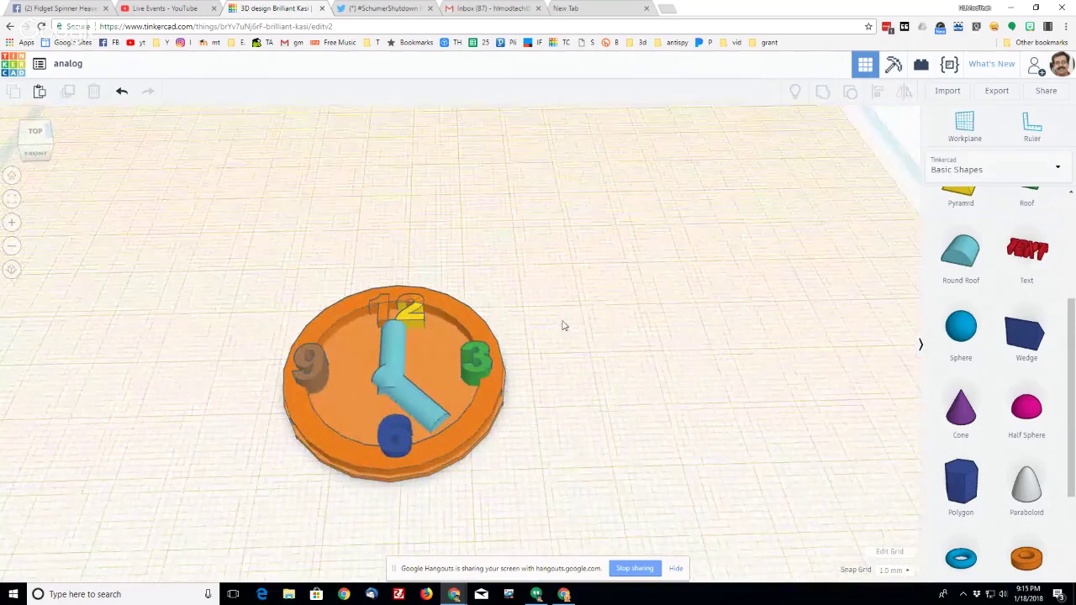
pyautogui.click(468, 321)
pyautogui.press('Escape')
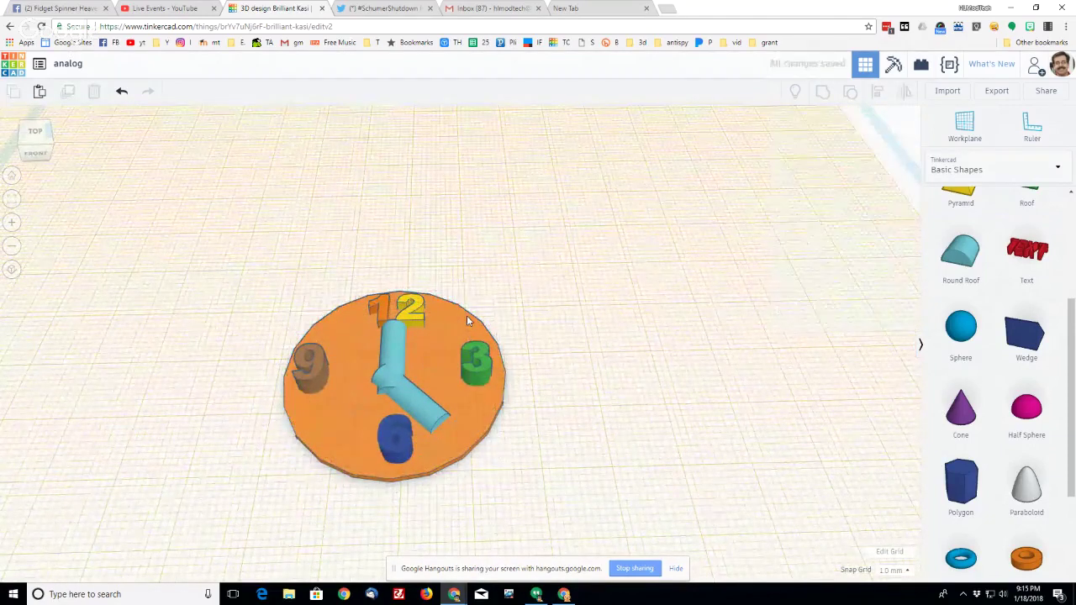
pyautogui.moveTo(550, 332); pyautogui.dragTo(696, 363, button='right')
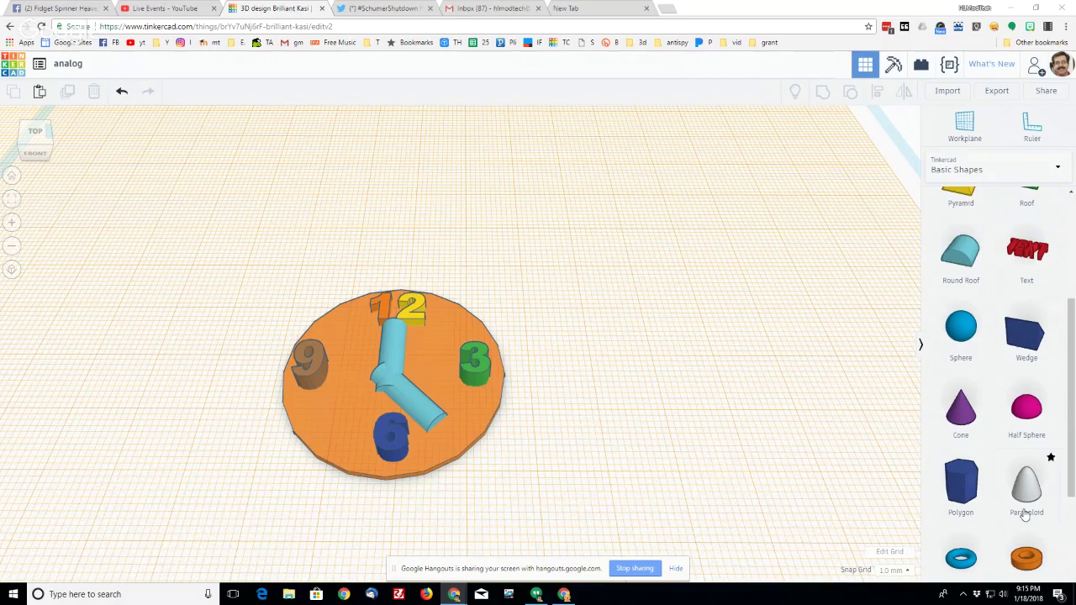
# Place a Ring beside the clock and stretch it to 37.00 so it surrounds the face
pyautogui.scroll(-2, 975, 504)
pyautogui.scroll(-1, 971, 485)
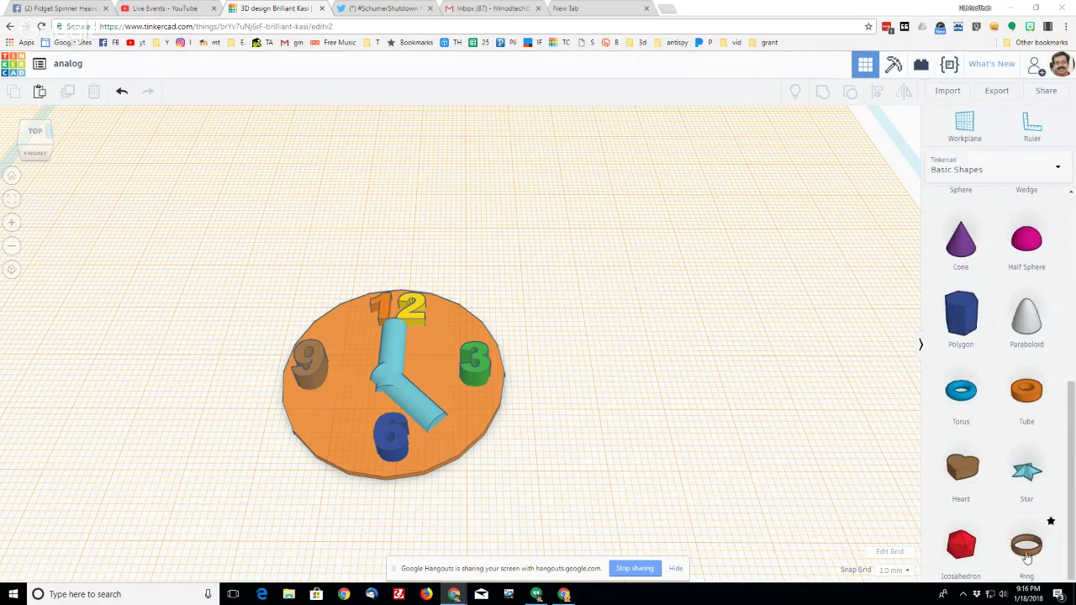
pyautogui.moveTo(1026, 544); pyautogui.dragTo(361, 353)
pyautogui.moveTo(417, 421); pyautogui.dragTo(509, 485)
pyautogui.moveTo(509, 485); pyautogui.dragTo(486, 431, button='right')
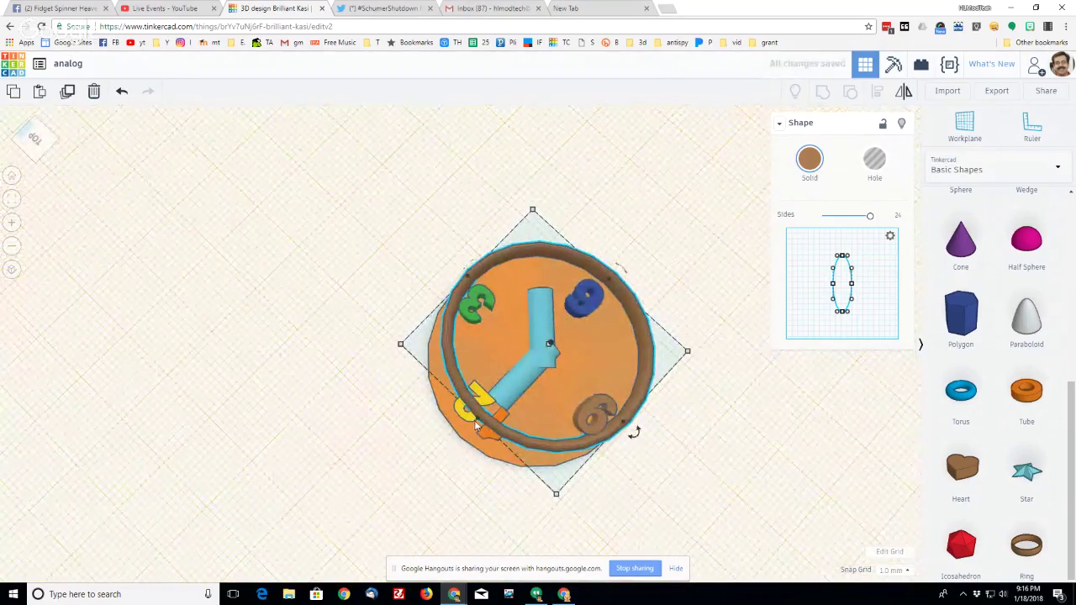
pyautogui.moveTo(475, 426); pyautogui.dragTo(441, 430)
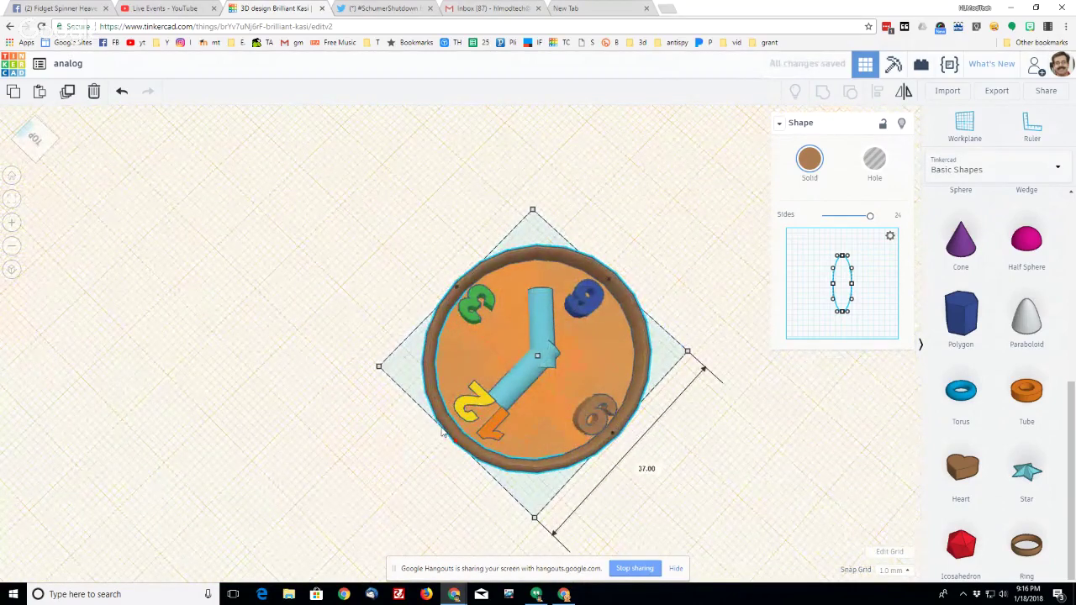
pyautogui.moveTo(748, 435); pyautogui.dragTo(345, 352, button='right')
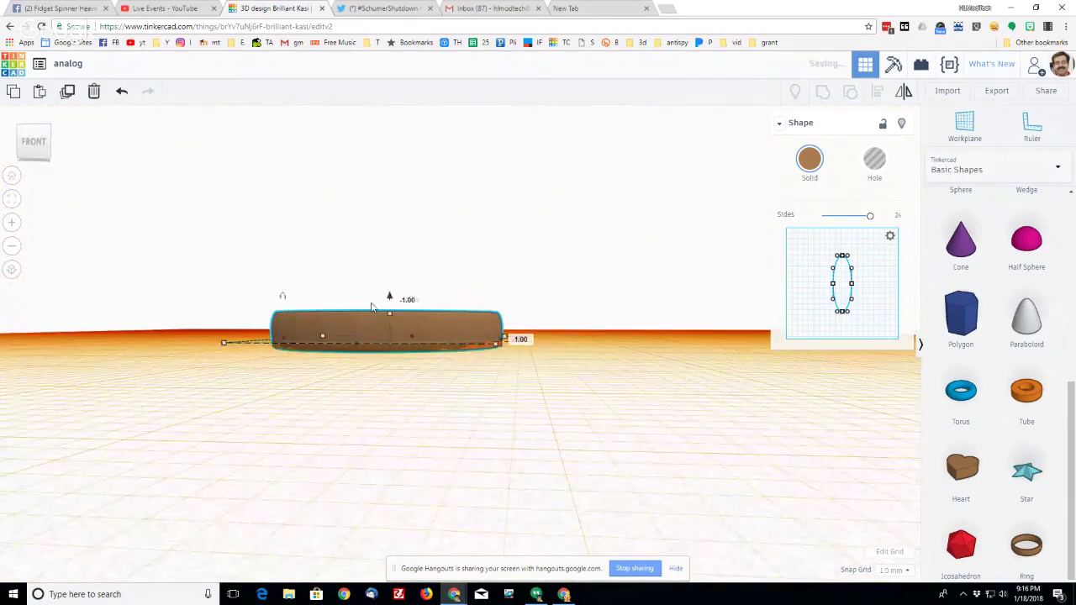
pyautogui.moveTo(348, 328); pyautogui.dragTo(396, 332, button='right')
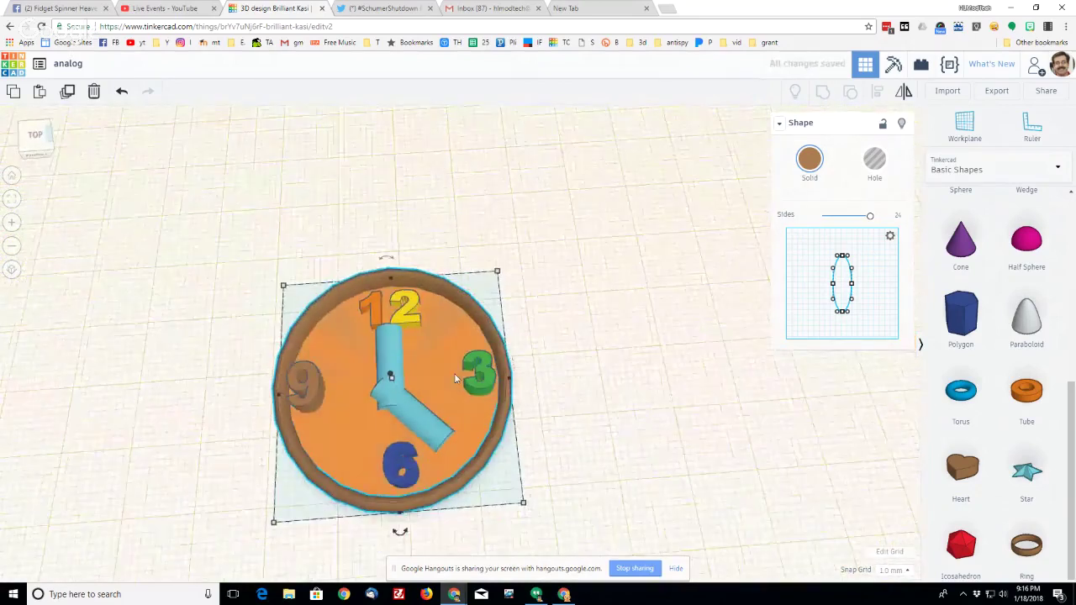
# Make the 1 digit yellow, then group the 1 and 2 into a single 12
pyautogui.click(384, 312)
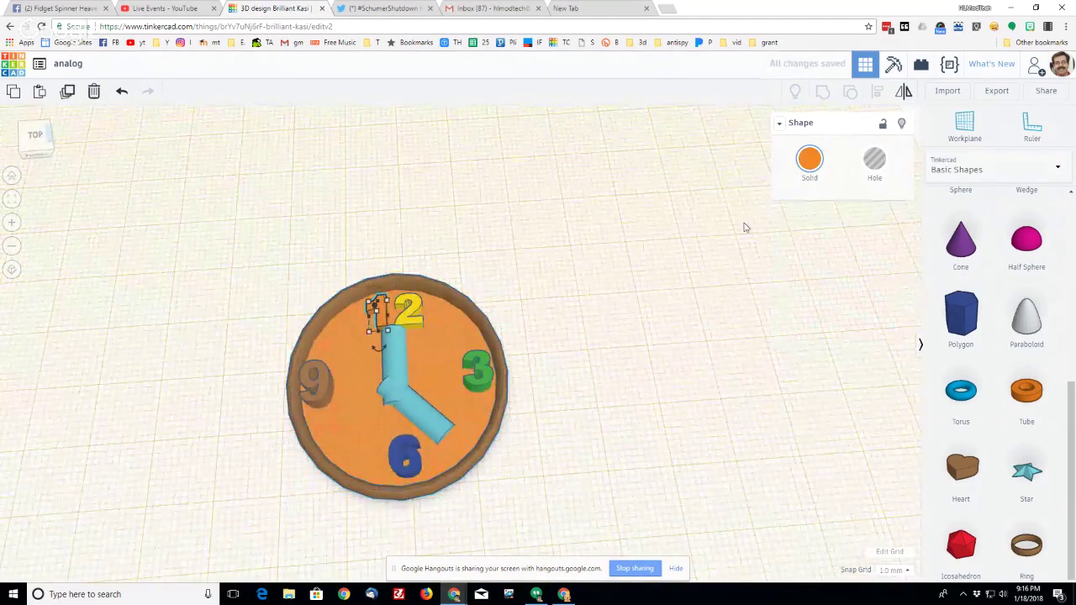
pyautogui.click(812, 162)
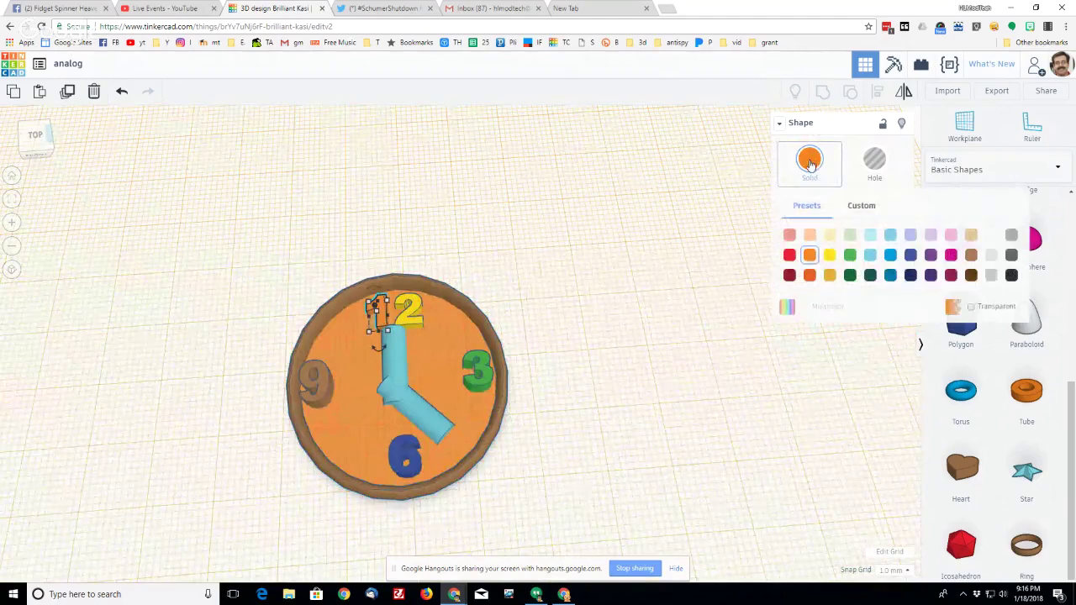
pyautogui.click(829, 256)
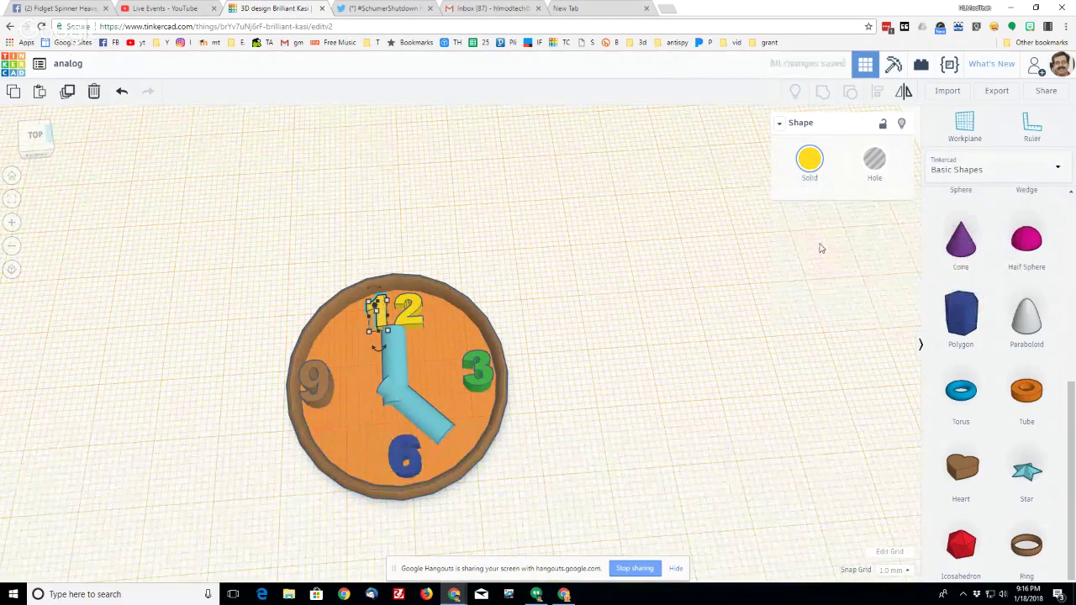
pyautogui.click(542, 285)
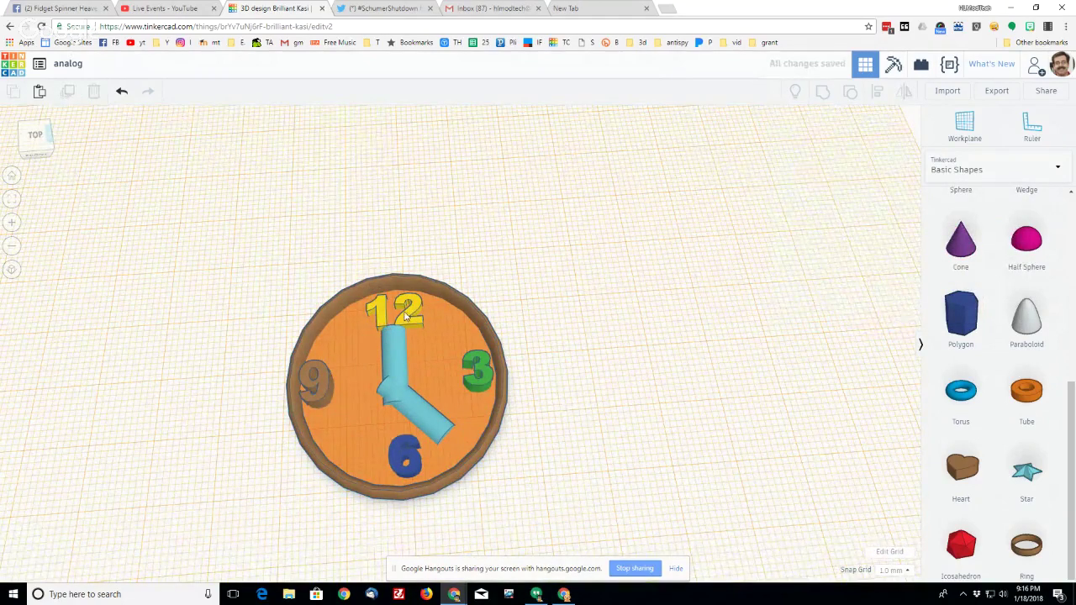
pyautogui.click(405, 314)
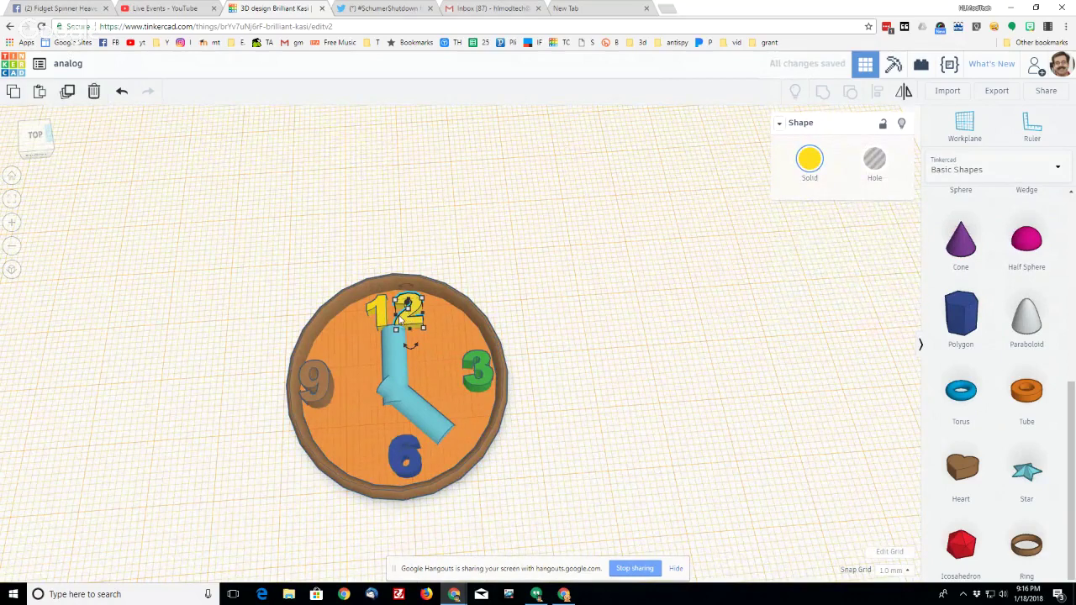
pyautogui.keyDown('shift'); pyautogui.click(376, 309); pyautogui.keyUp('shift')
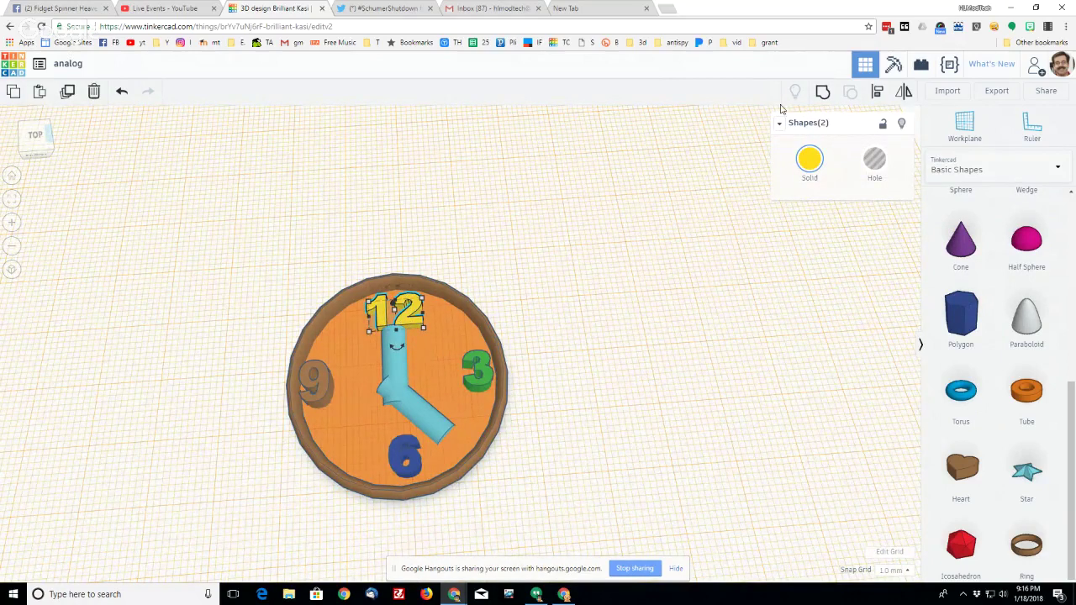
pyautogui.click(822, 92)
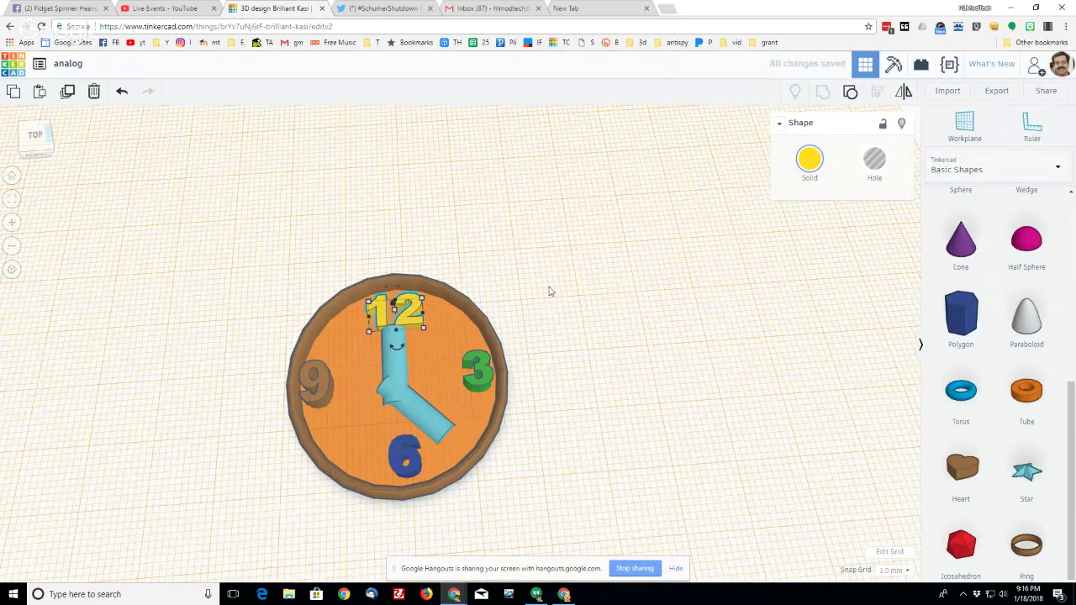
# Recolour the green 3, brown 9 and blue 6 numerals yellow
pyautogui.click(485, 385)
pyautogui.click(808, 158)
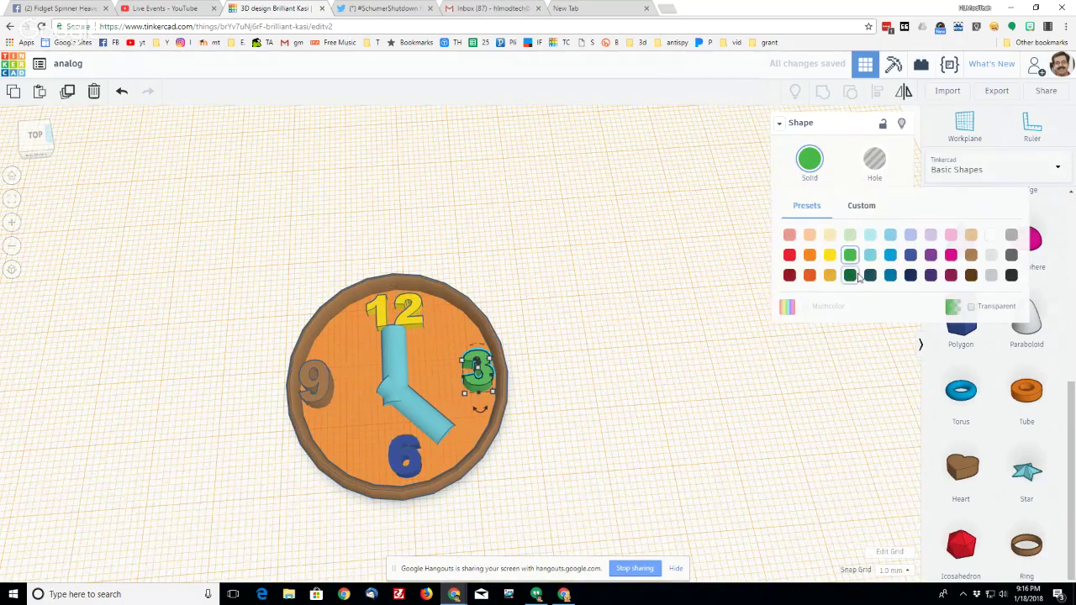
pyautogui.click(830, 254)
pyautogui.click(325, 386)
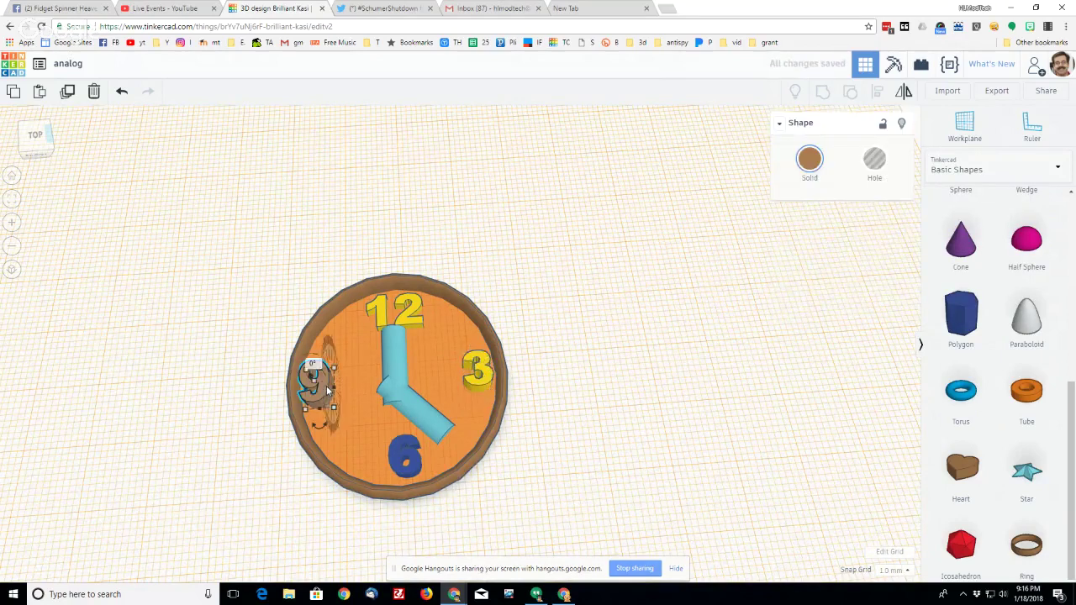
pyautogui.click(809, 162)
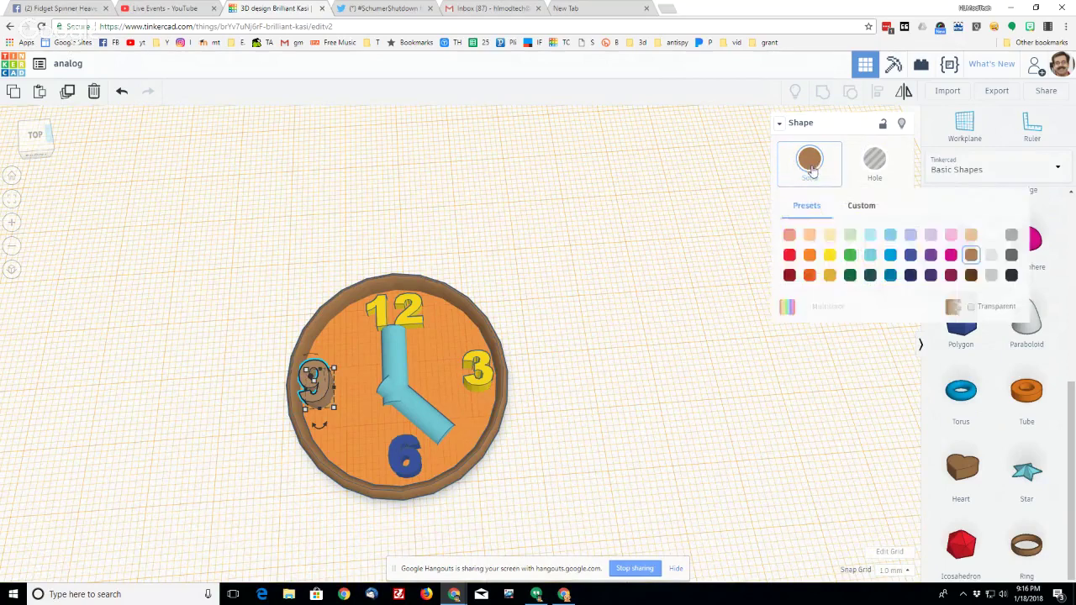
pyautogui.click(830, 254)
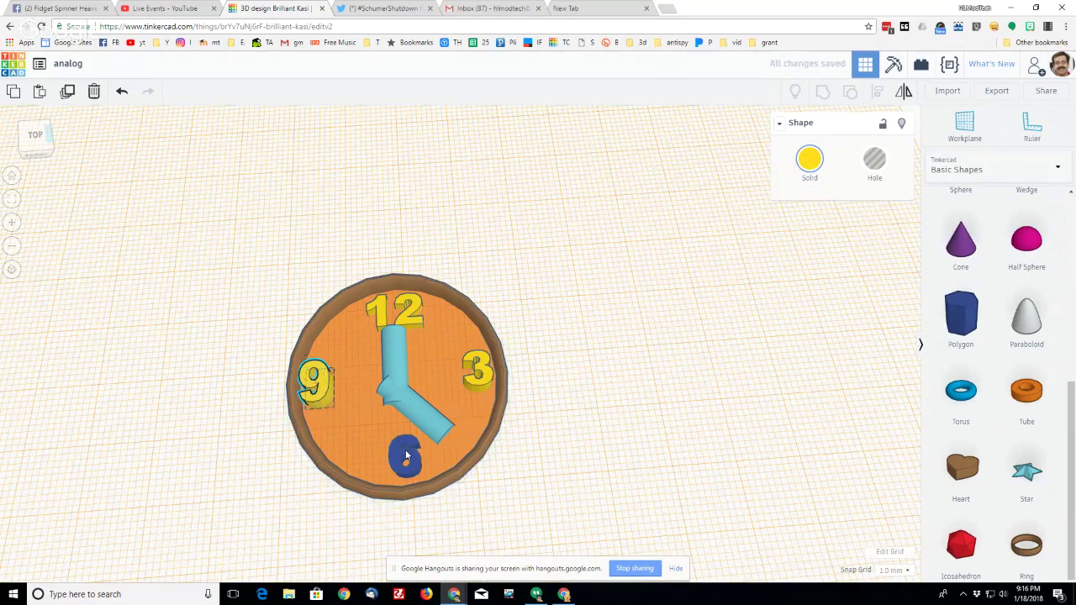
pyautogui.click(405, 455)
pyautogui.click(809, 162)
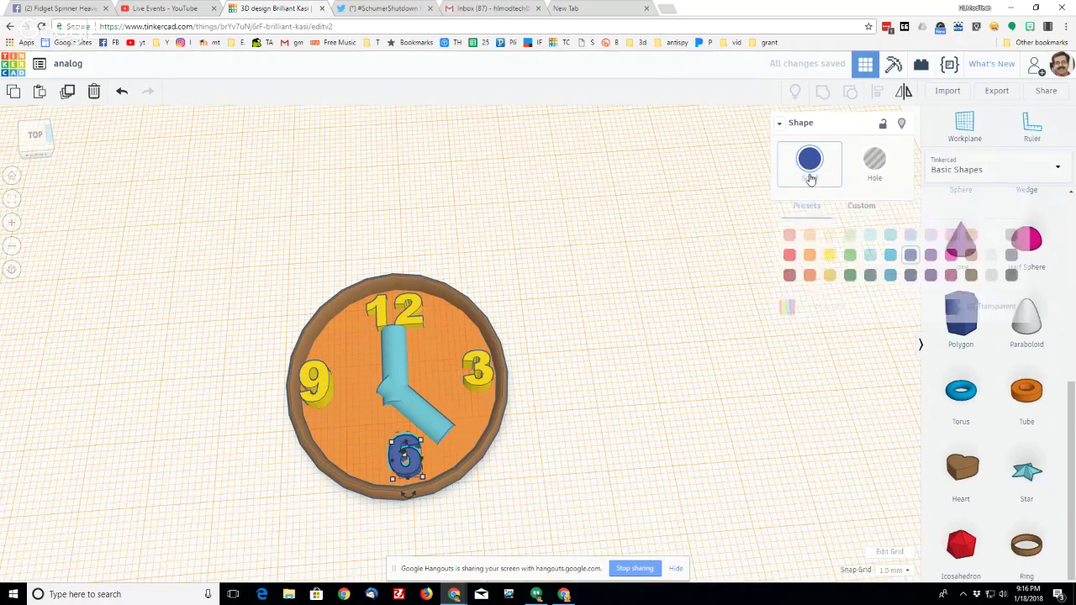
pyautogui.click(830, 255)
# Group all 8 clock parts into one object with Multicolor turned on
pyautogui.moveTo(233, 266); pyautogui.dragTo(551, 503)
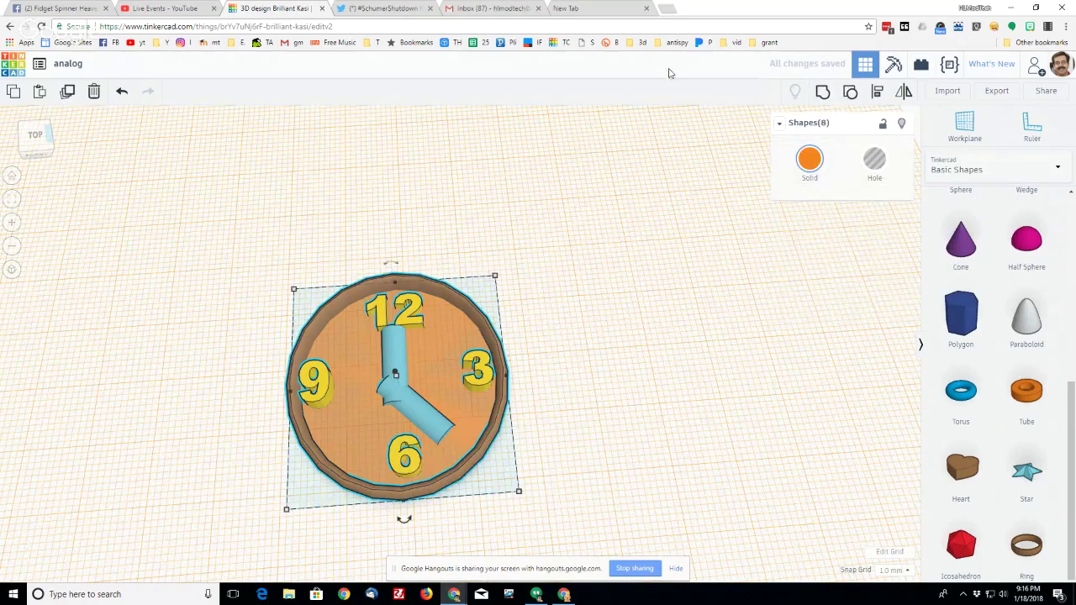
pyautogui.click(823, 94)
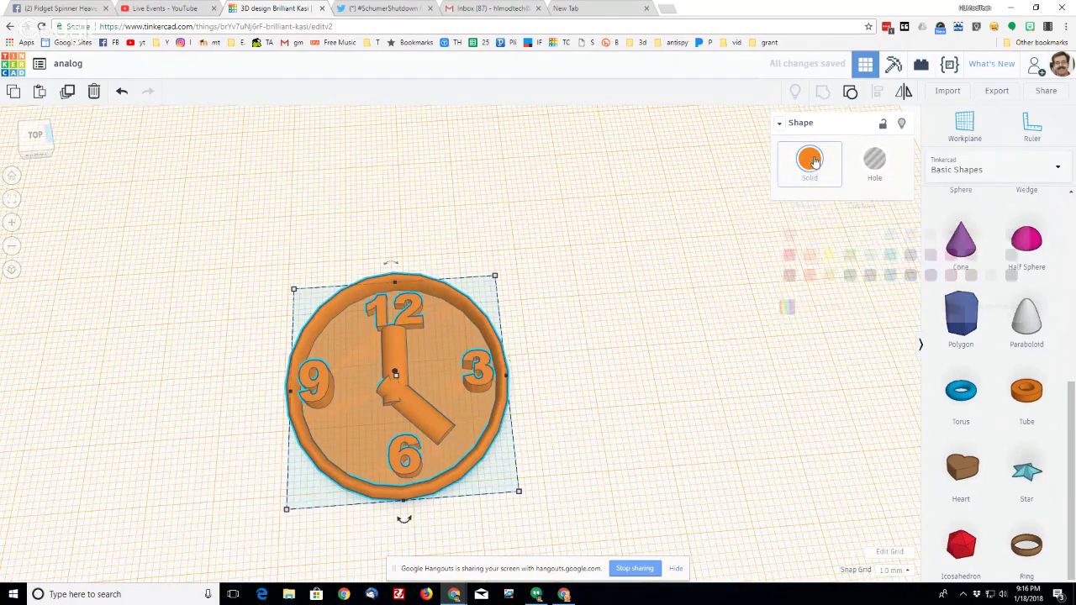
pyautogui.click(806, 308)
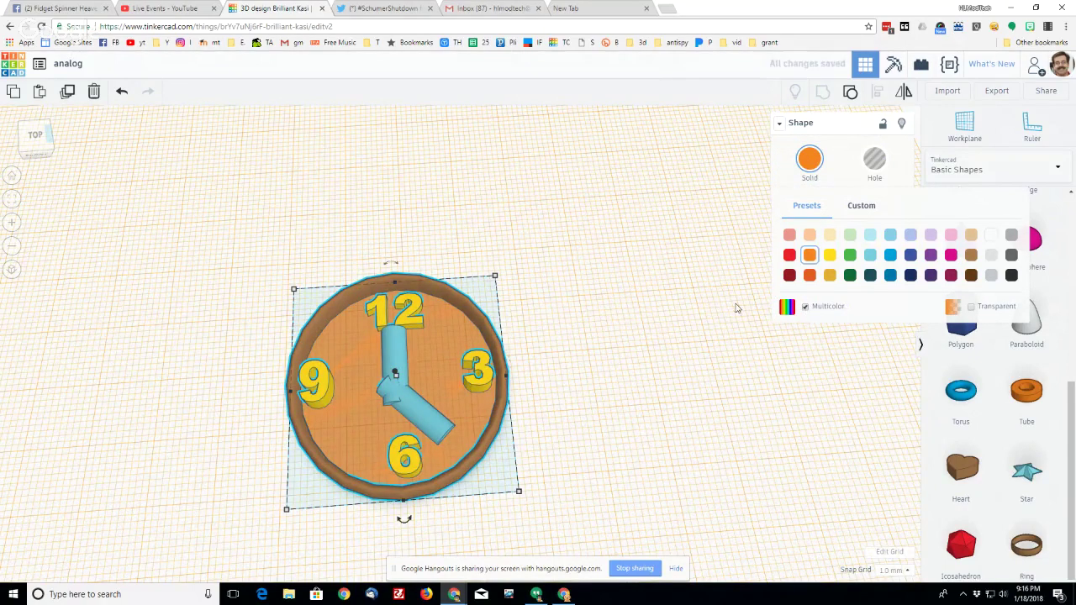
pyautogui.click(597, 363)
pyautogui.moveTo(597, 363); pyautogui.dragTo(654, 278, button='right')
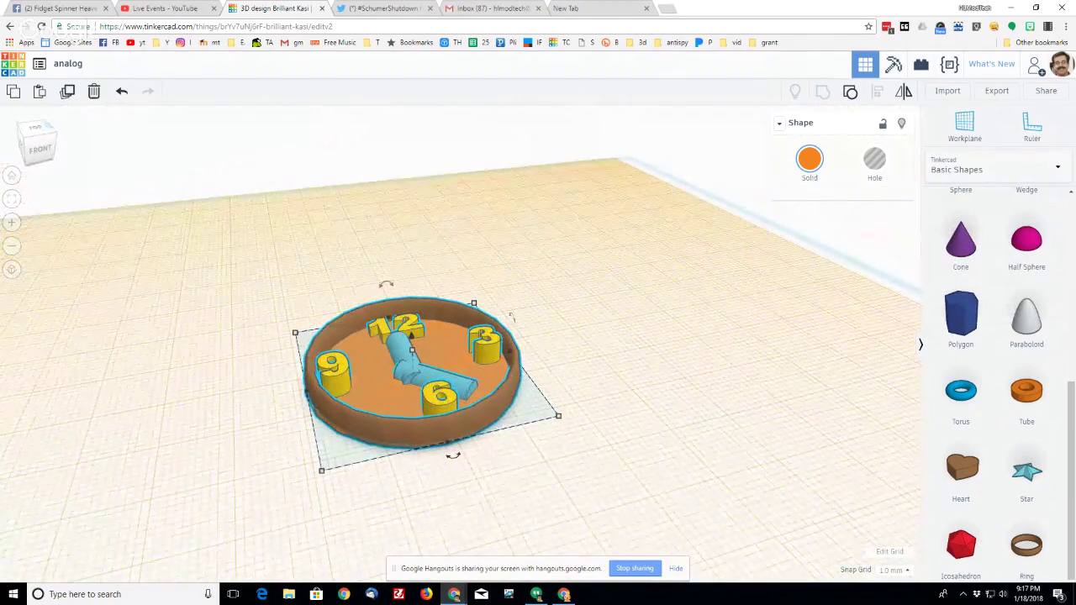